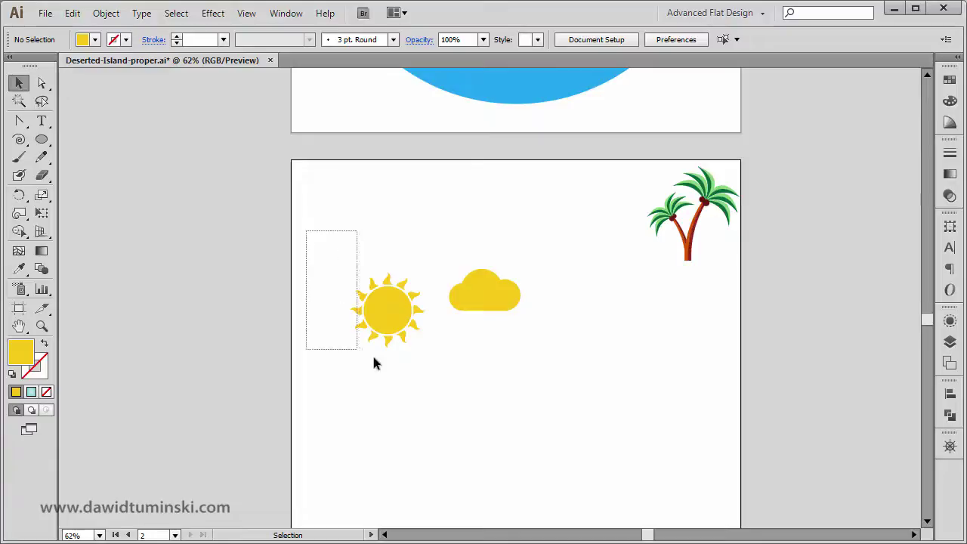
# Move the sun to the artboard's upper-left corner and group its parts
pyautogui.moveTo(385, 314)
pyautogui.mouseDown()
pyautogui.moveTo(370, 200)
pyautogui.moveTo(337, 212)
pyautogui.mouseUp()
pyautogui.moveTo(372, 248); pyautogui.dragTo(360, 234)
pyautogui.hotkey('ctrl', 'g')
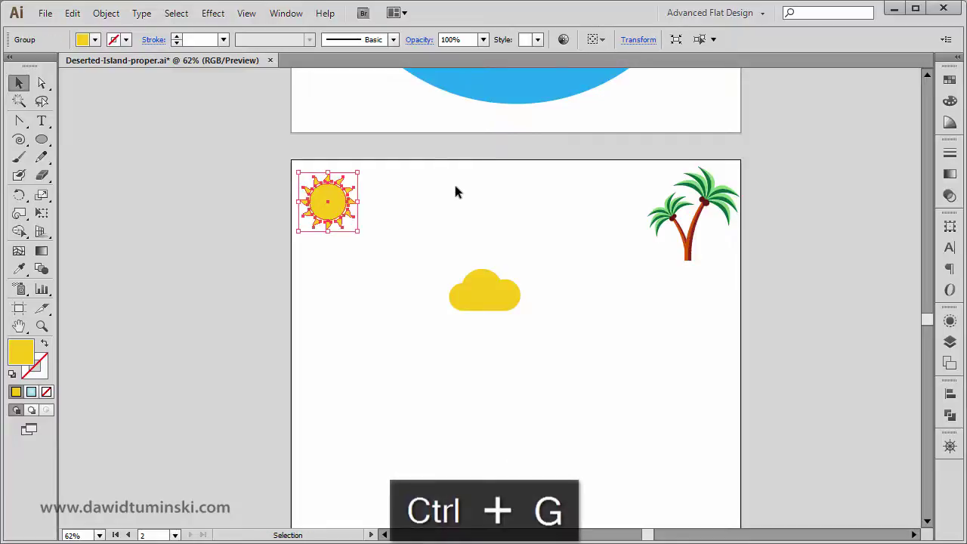
# Move the cloud beside the sun and the palm trees beside the cloud, forming a row along the artboard's upper edge
pyautogui.moveTo(484, 290); pyautogui.dragTo(410, 196)
pyautogui.click(514, 280)
pyautogui.moveTo(536, 218); pyautogui.dragTo(476, 241)
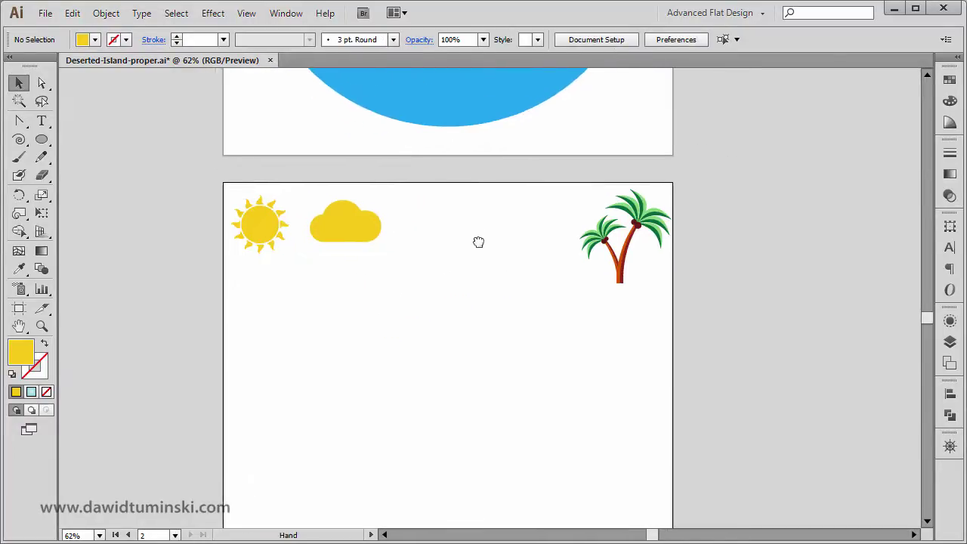
pyautogui.moveTo(627, 272); pyautogui.dragTo(456, 265)
pyautogui.click(479, 322)
pyautogui.moveTo(521, 343); pyautogui.dragTo(510, 305)
pyautogui.moveTo(533, 254); pyautogui.dragTo(513, 272)
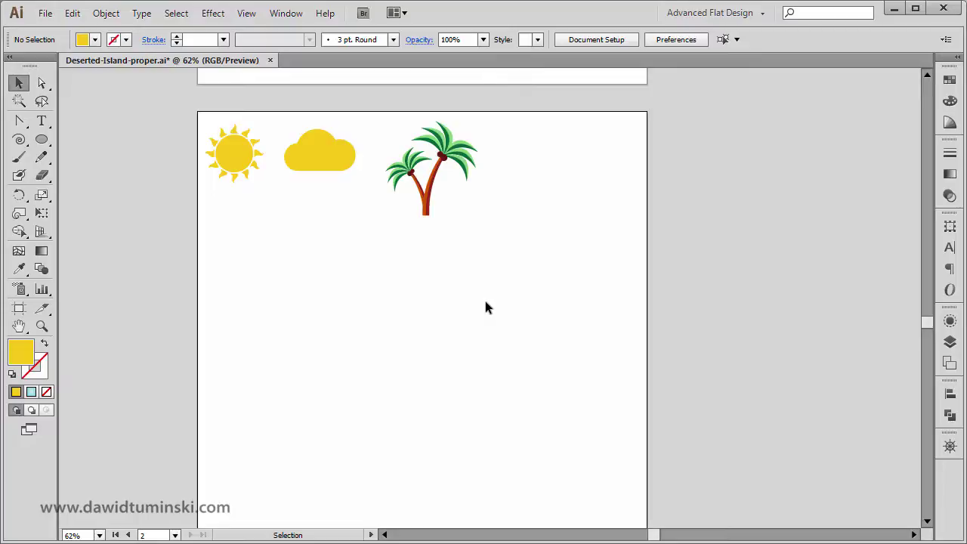
# Draw a large yellow circle nearly as wide as the artboard and nudge it down until it clears the palm trees
pyautogui.press('l')
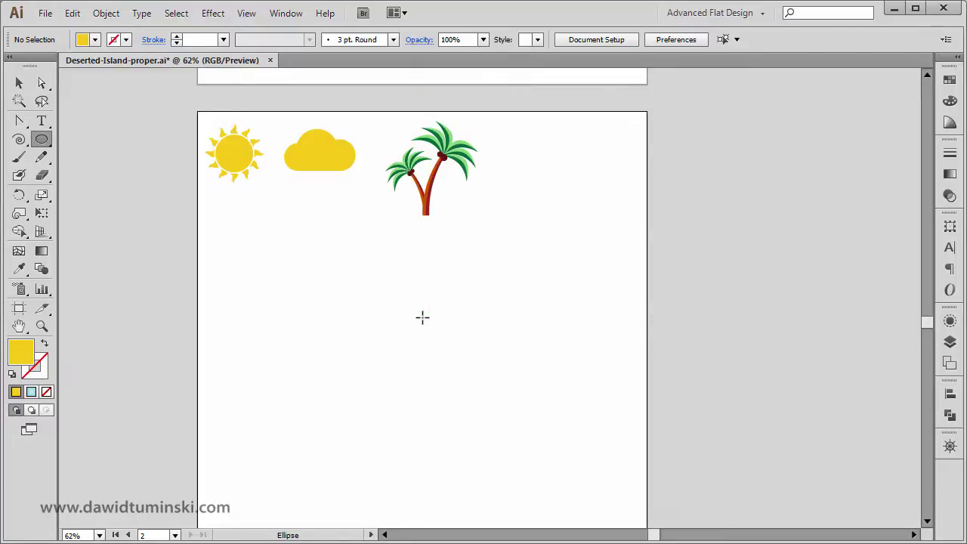
pyautogui.moveTo(451, 331)
pyautogui.mouseDown()
pyautogui.moveTo(465, 313)
pyautogui.moveTo(443, 315)
pyautogui.moveTo(452, 331)
pyautogui.moveTo(625, 438)
pyautogui.mouseUp()
pyautogui.hotkey('shift', 'Down')
pyautogui.hotkey('shift', 'Down')
pyautogui.hotkey('shift', 'Down')
pyautogui.hotkey('shift', 'Down')
pyautogui.hotkey('shift', 'Down')
pyautogui.hotkey('shift', 'Down')
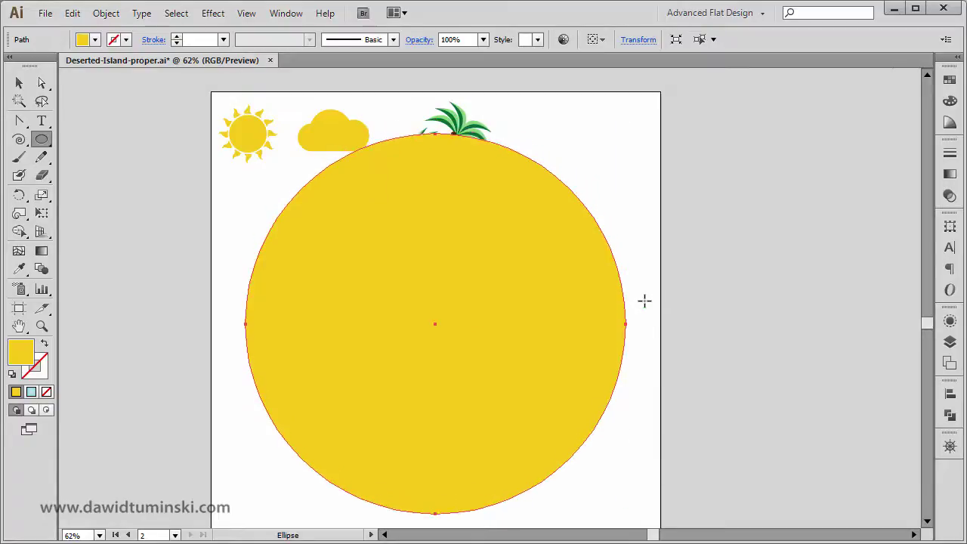
pyautogui.moveTo(644, 300)
pyautogui.mouseDown()
pyautogui.moveTo(662, 248)
pyautogui.moveTo(654, 305)
pyautogui.mouseUp()
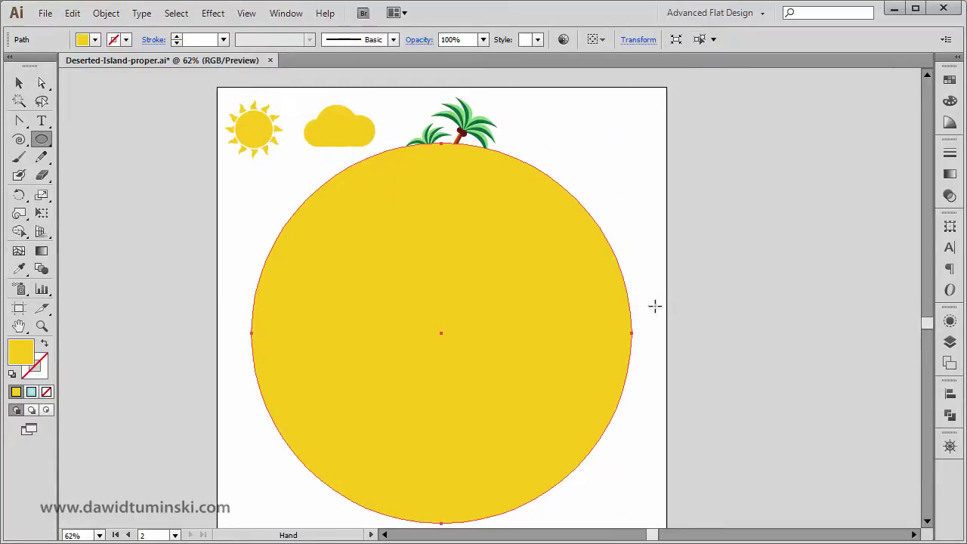
pyautogui.moveTo(479, 253); pyautogui.dragTo(486, 292)
pyautogui.moveTo(477, 255); pyautogui.dragTo(512, 259)
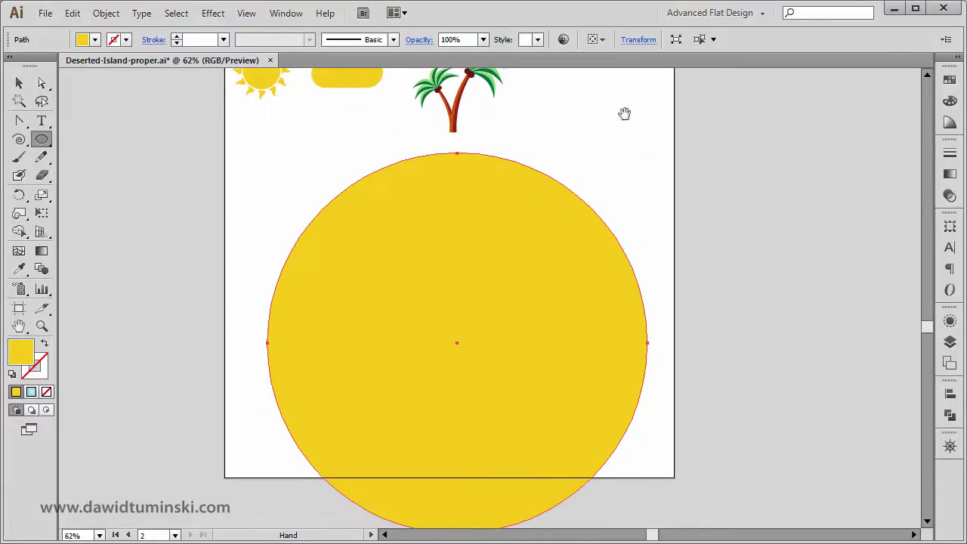
# Move the palm trees, the sun and the cloud off the artboard into the empty canvas to its right
pyautogui.moveTo(624, 113); pyautogui.dragTo(619, 332)
pyautogui.moveTo(615, 148); pyautogui.dragTo(627, 361)
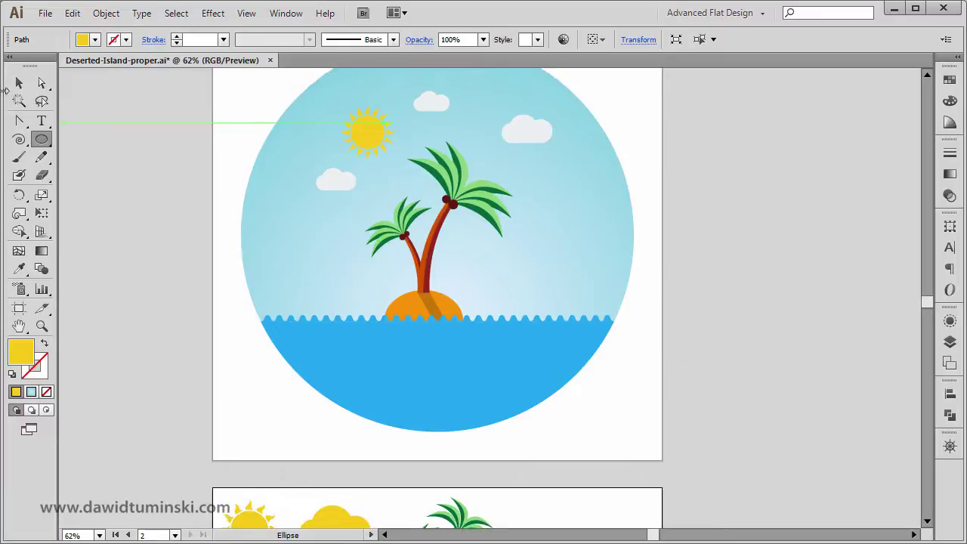
pyautogui.click(19, 83)
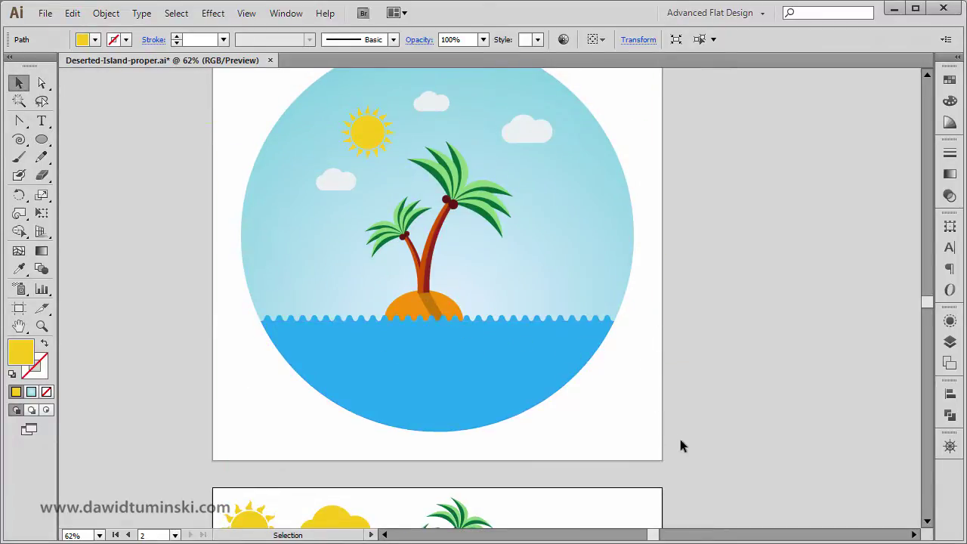
pyautogui.moveTo(680, 369); pyautogui.dragTo(654, 133)
pyautogui.moveTo(633, 393); pyautogui.dragTo(665, 299)
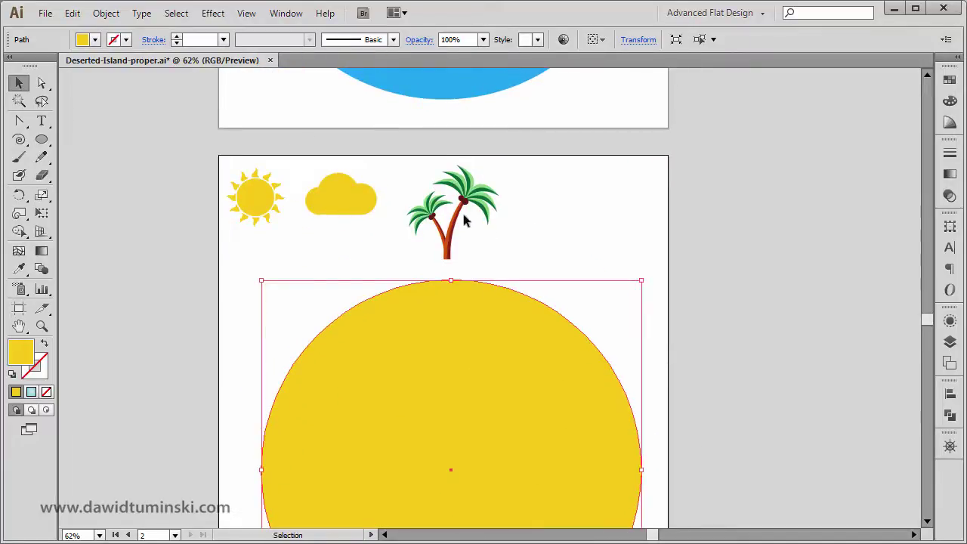
pyautogui.moveTo(464, 220); pyautogui.dragTo(747, 220)
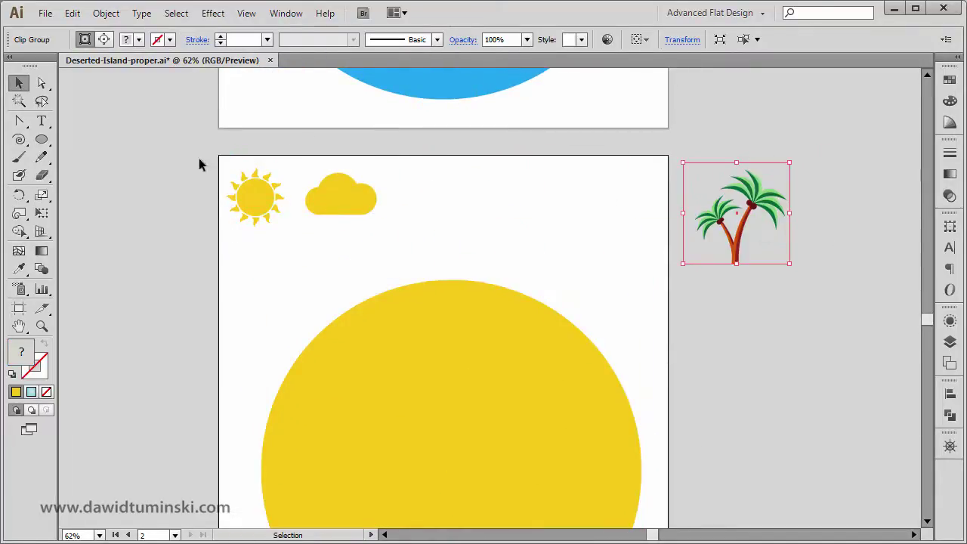
pyautogui.moveTo(199, 161); pyautogui.dragTo(819, 319)
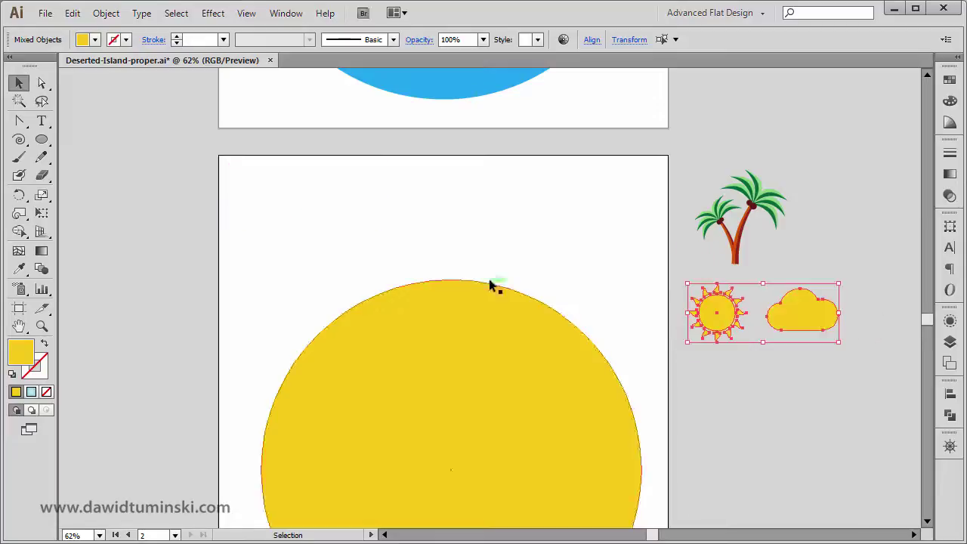
# Move the large yellow circle up so that it sits centred on the artboard
pyautogui.moveTo(492, 282); pyautogui.dragTo(505, 227)
pyautogui.moveTo(484, 306); pyautogui.dragTo(487, 242)
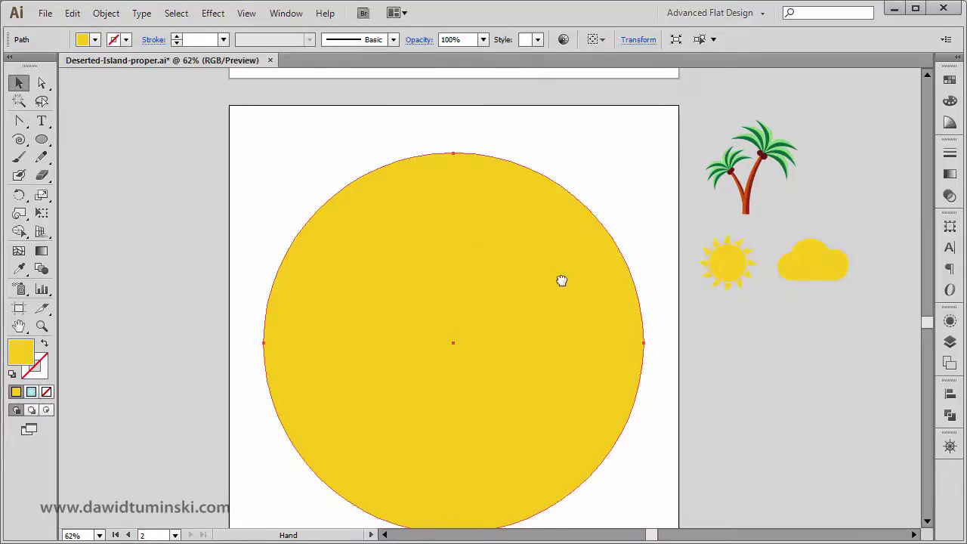
pyautogui.moveTo(561, 280); pyautogui.dragTo(557, 237)
pyautogui.moveTo(548, 297); pyautogui.dragTo(516, 264)
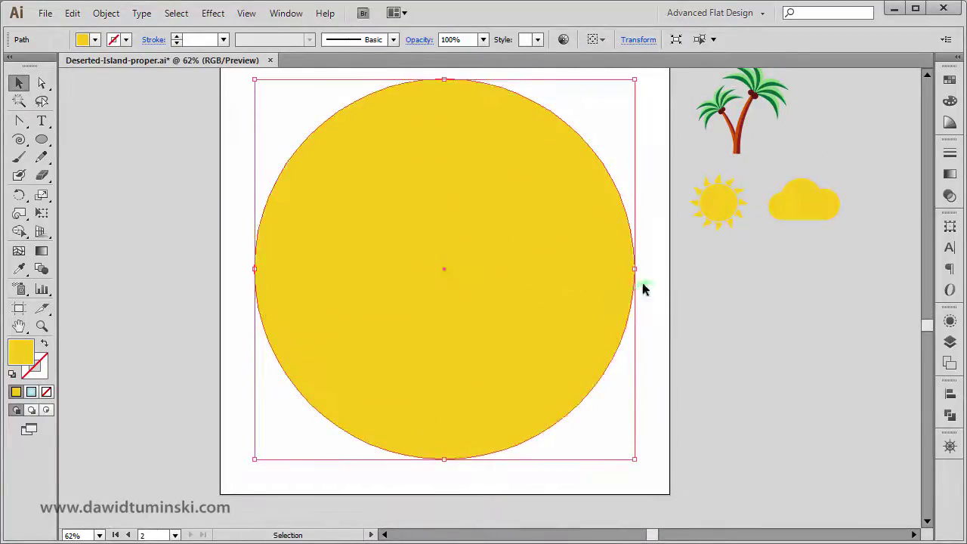
pyautogui.moveTo(665, 266); pyautogui.dragTo(660, 305)
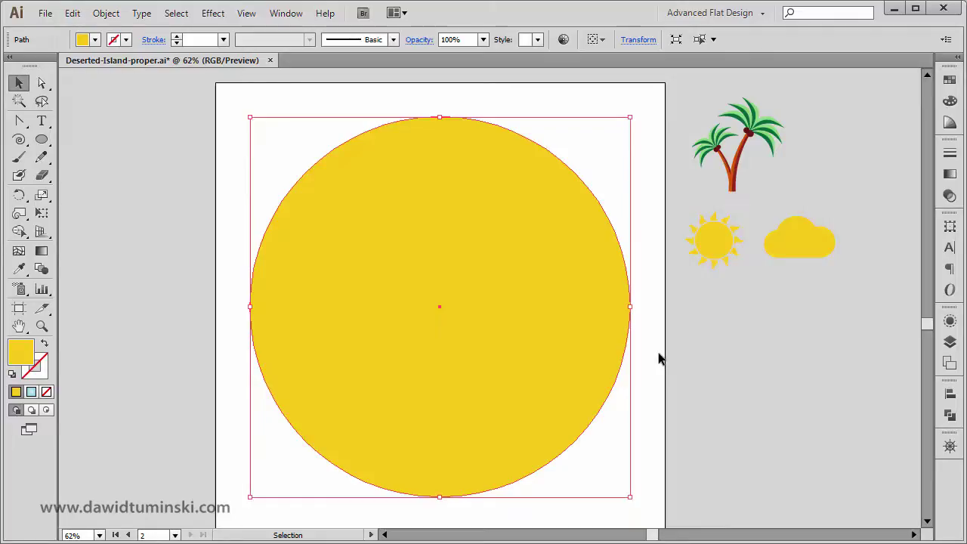
# Draw a straight horizontal line across the lower third of the circle, extending past both edges, and nudge it down slightly
pyautogui.press('\\')
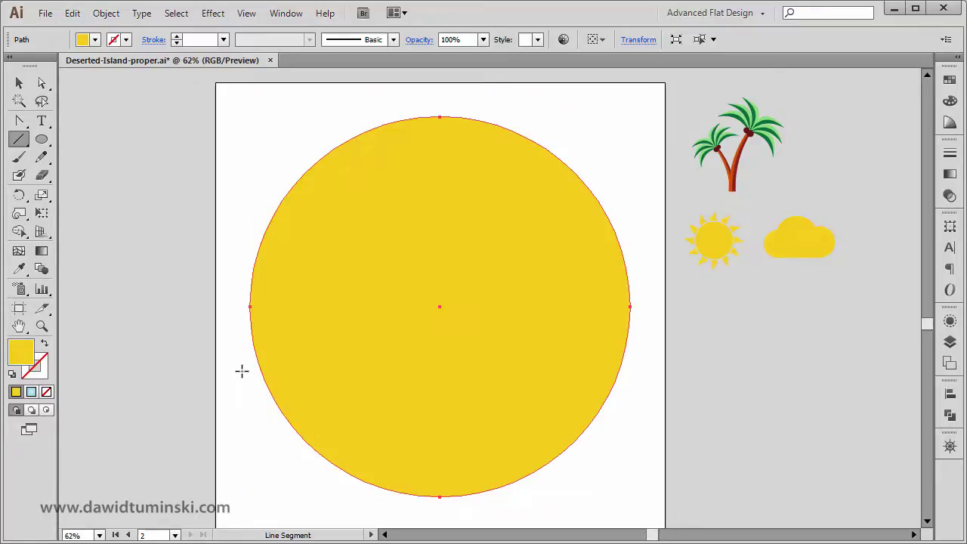
pyautogui.moveTo(242, 370); pyautogui.dragTo(651, 387)
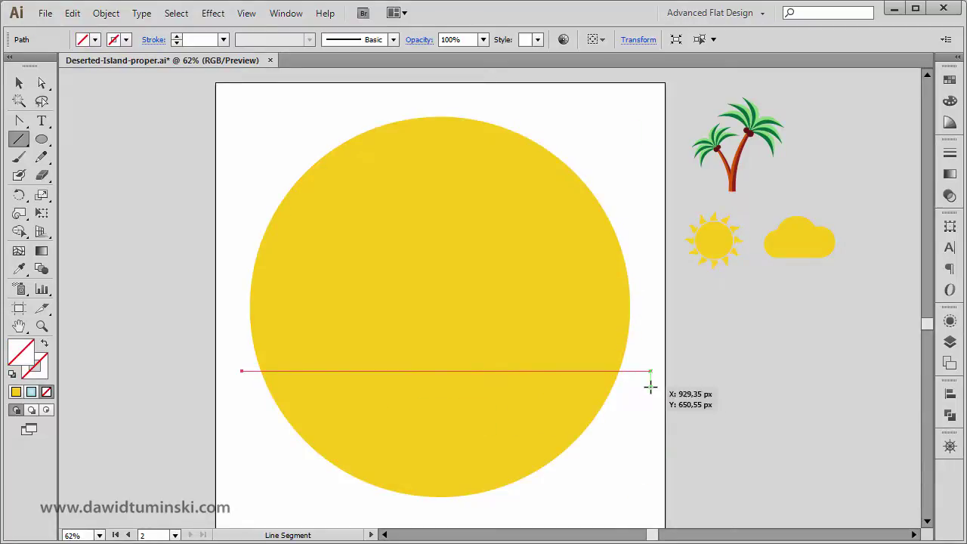
pyautogui.hotkey('shift', 'Down')
pyautogui.hotkey('shift', 'Down')
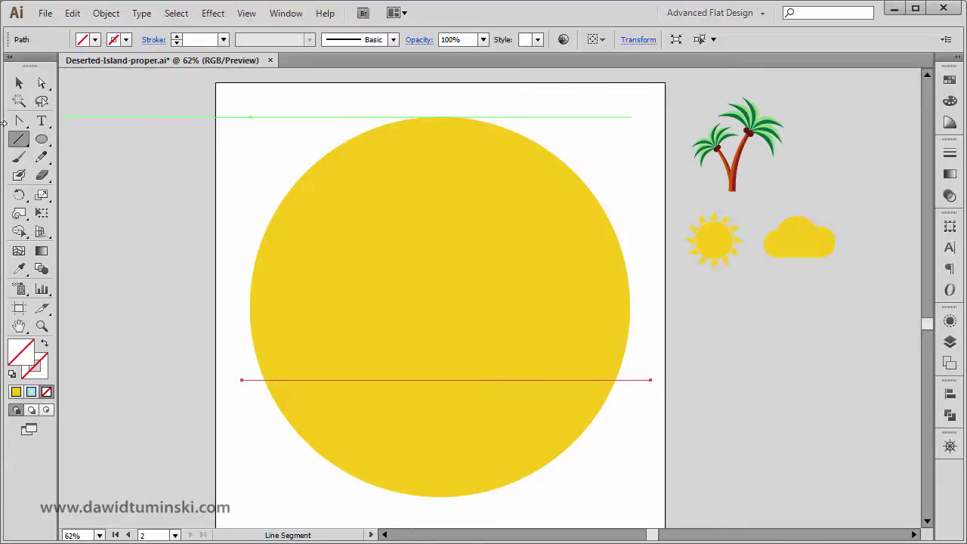
pyautogui.click(19, 85)
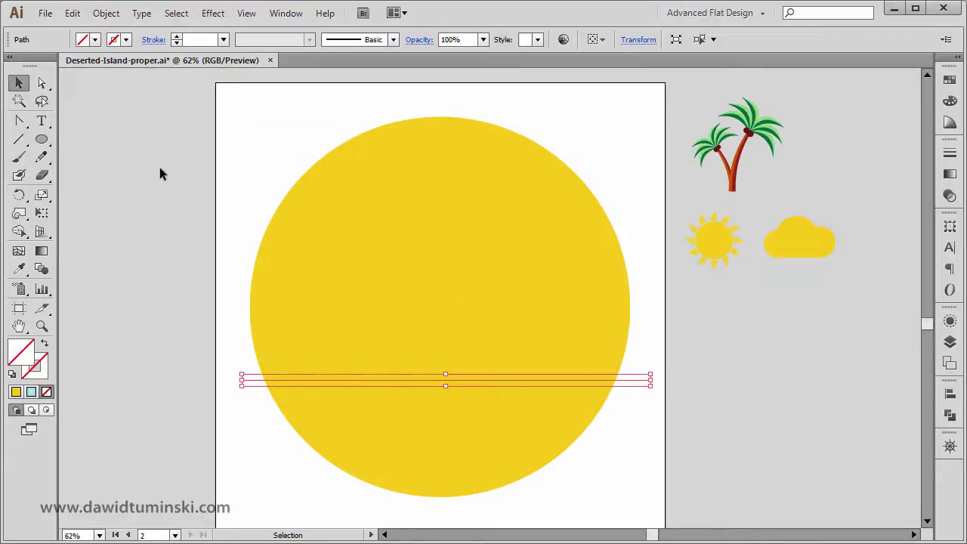
pyautogui.click(623, 442)
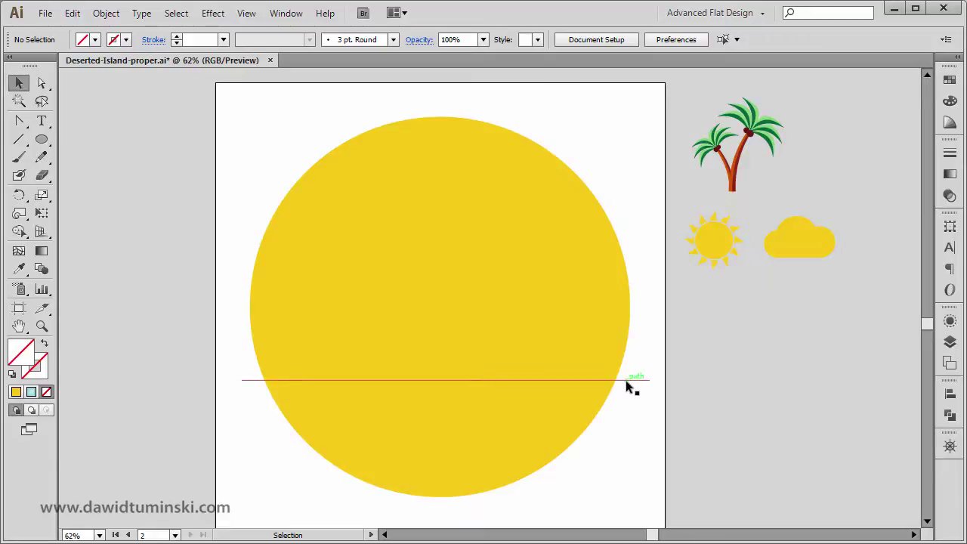
# Split the circle along the horizontal line with the Pathfinder Divide operation
pyautogui.click(625, 380)
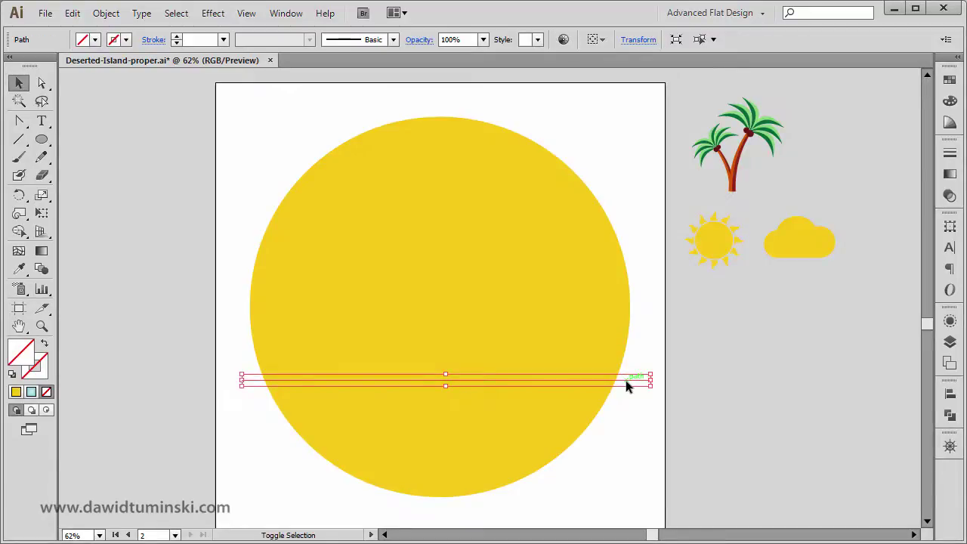
pyautogui.keyDown('shift'); pyautogui.click(588, 399); pyautogui.keyUp('shift')
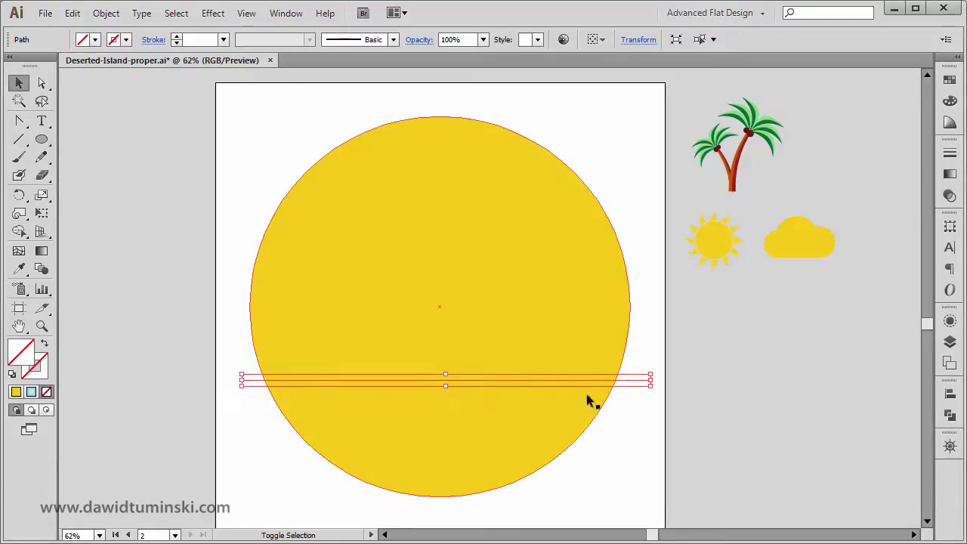
pyautogui.keyDown('shift'); pyautogui.click(533, 243); pyautogui.keyUp('shift')
pyautogui.click(946, 416)
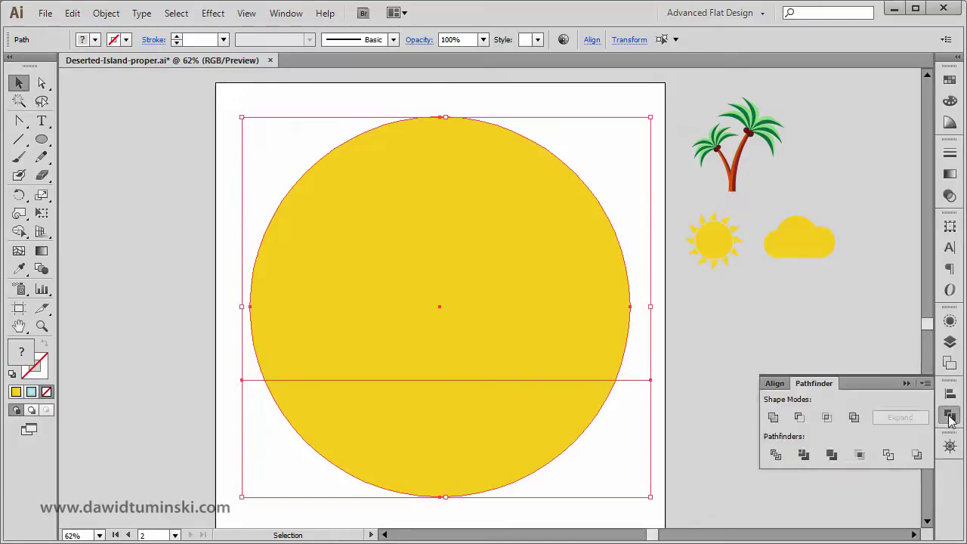
pyautogui.click(778, 456)
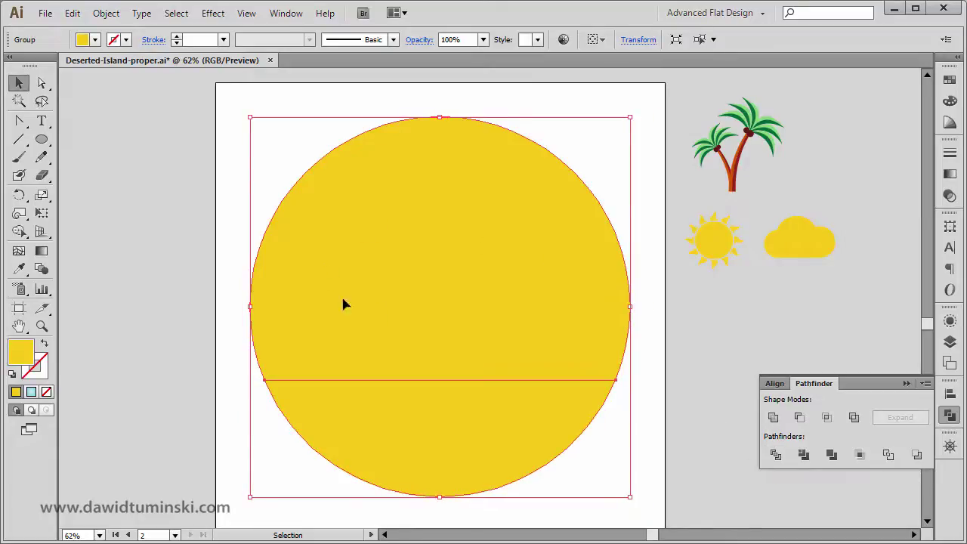
# Ungroup the two pieces of the divided circle
pyautogui.click(309, 100)
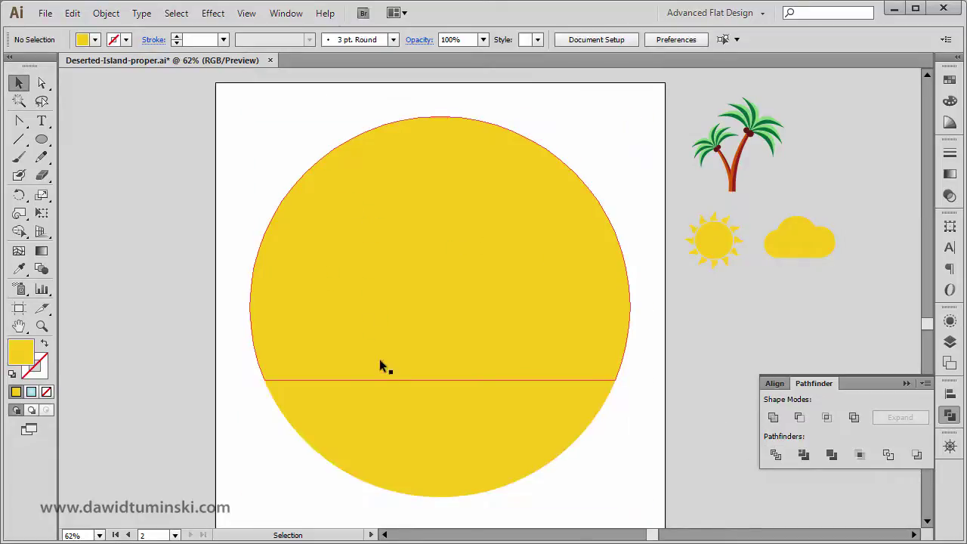
pyautogui.click(369, 292)
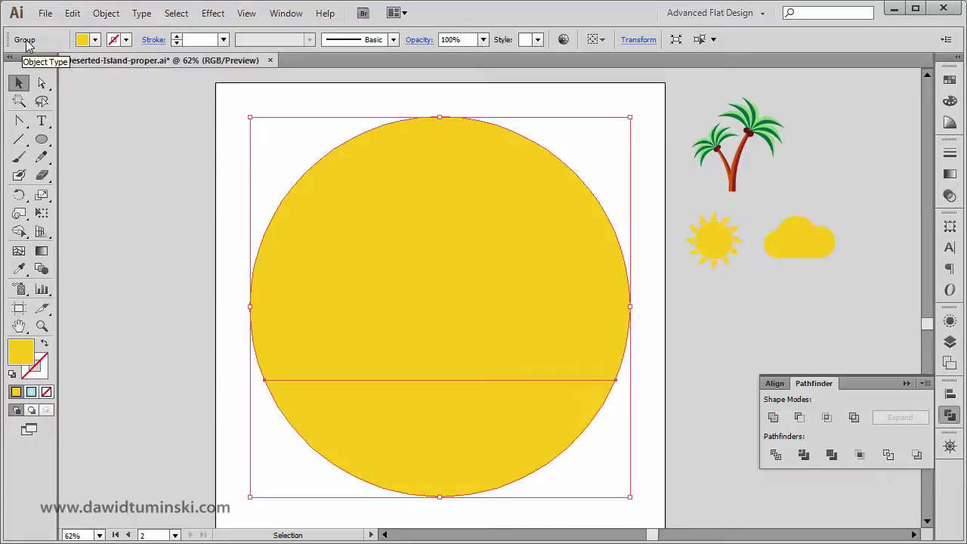
pyautogui.hotkey('ctrl', 'shift', 'g')
pyautogui.click(91, 137)
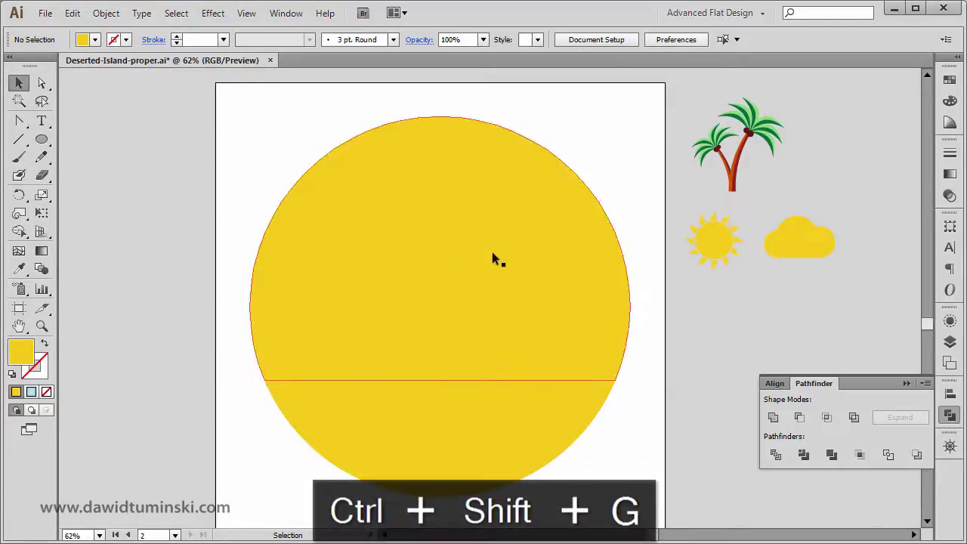
# Fill the circle's lower segment with the bright blue swatch
pyautogui.click(452, 423)
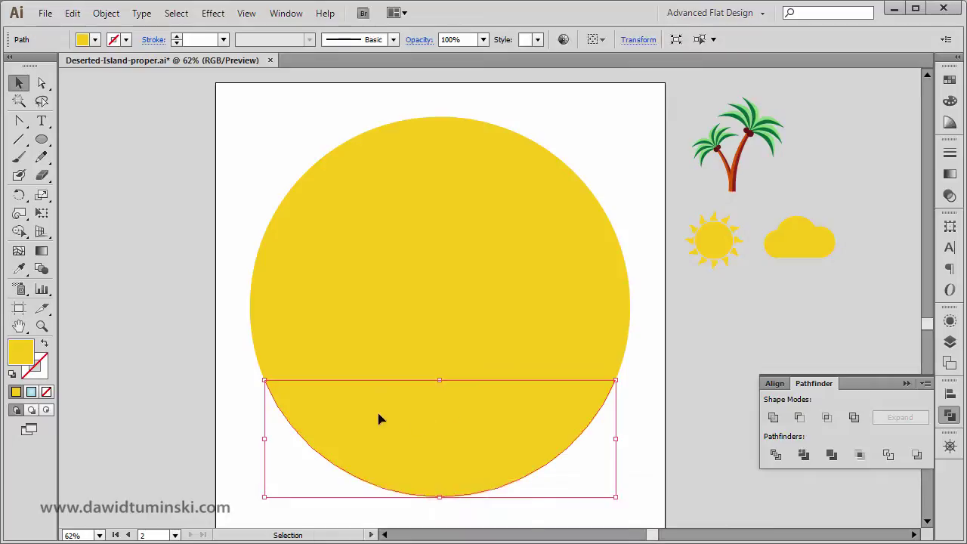
pyautogui.click(950, 80)
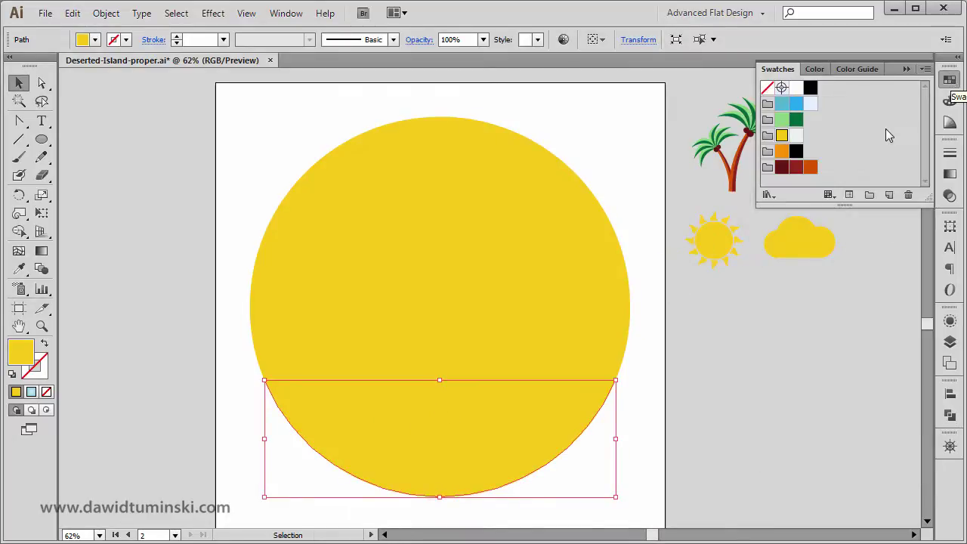
pyautogui.click(797, 105)
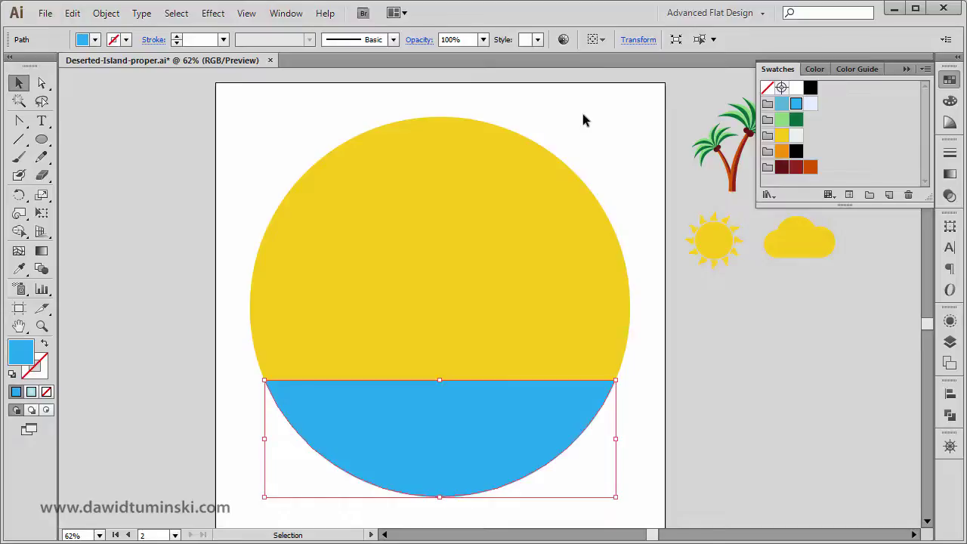
# Fill the circle's upper segment with the light-blue radial gradient
pyautogui.click(480, 201)
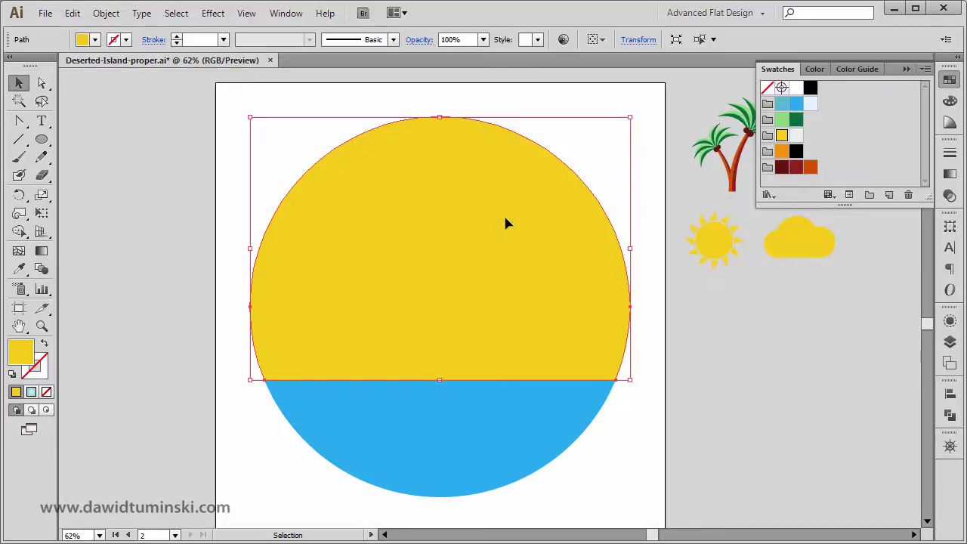
pyautogui.press('.')
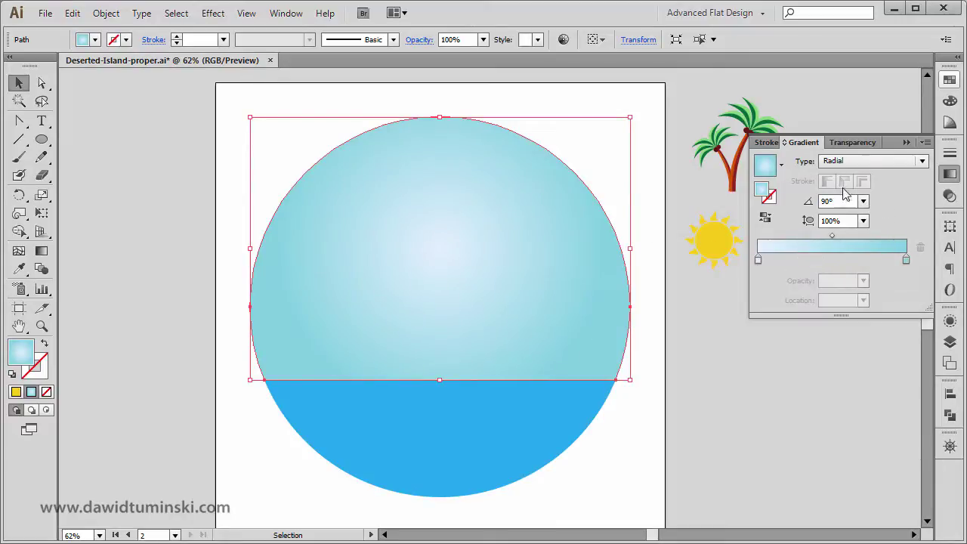
pyautogui.click(782, 170)
pyautogui.click(783, 171)
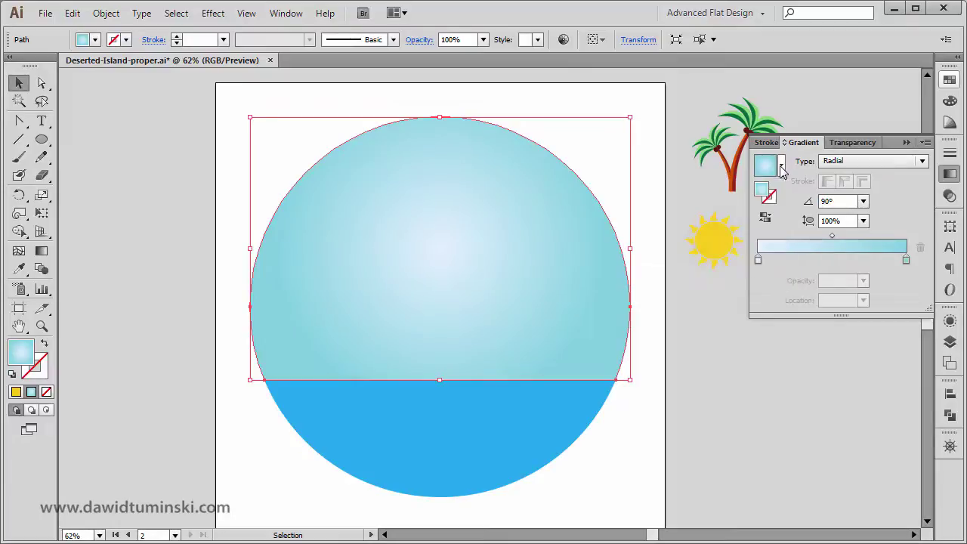
# Reset the sky segment's gradient to a Linear type running from white to black
pyautogui.doubleClick(906, 260)
pyautogui.click(734, 391)
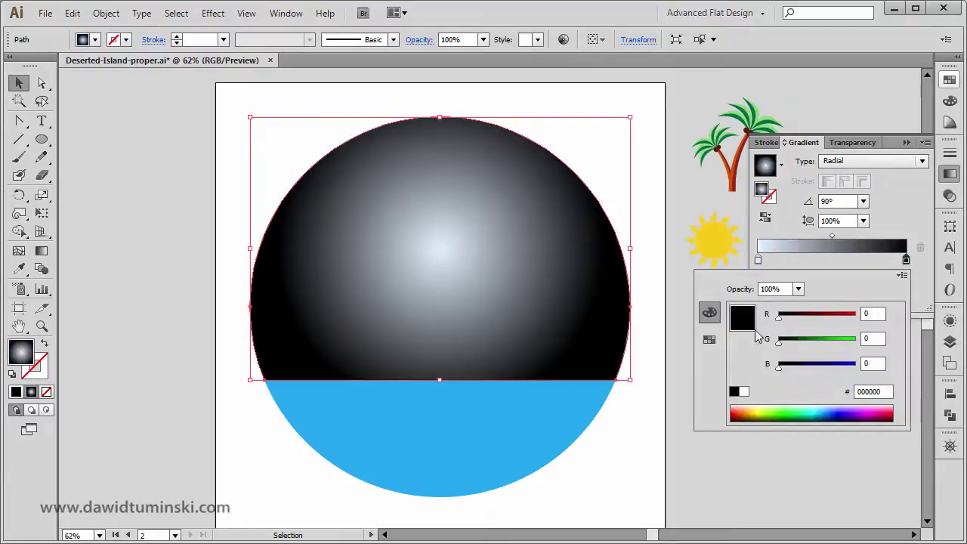
pyautogui.doubleClick(758, 260)
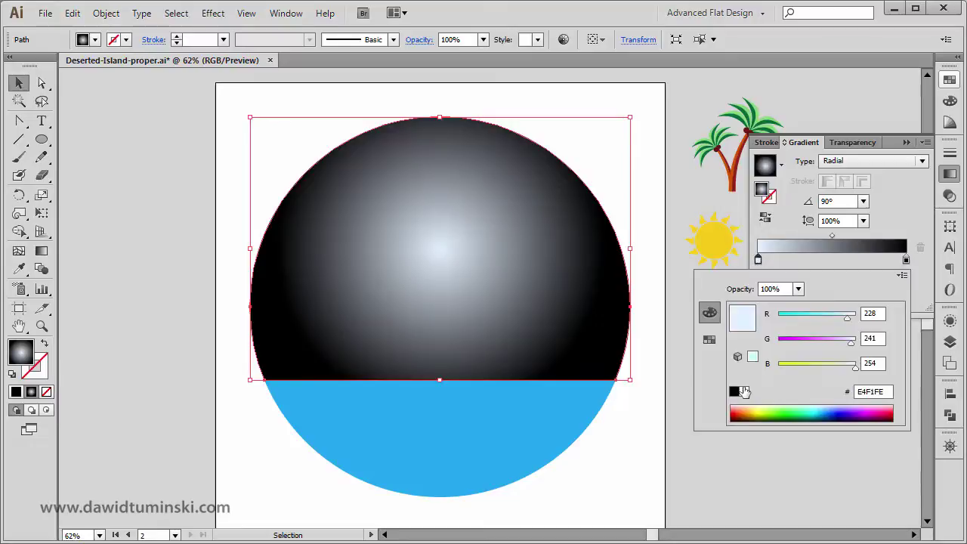
pyautogui.click(744, 391)
pyautogui.click(759, 261)
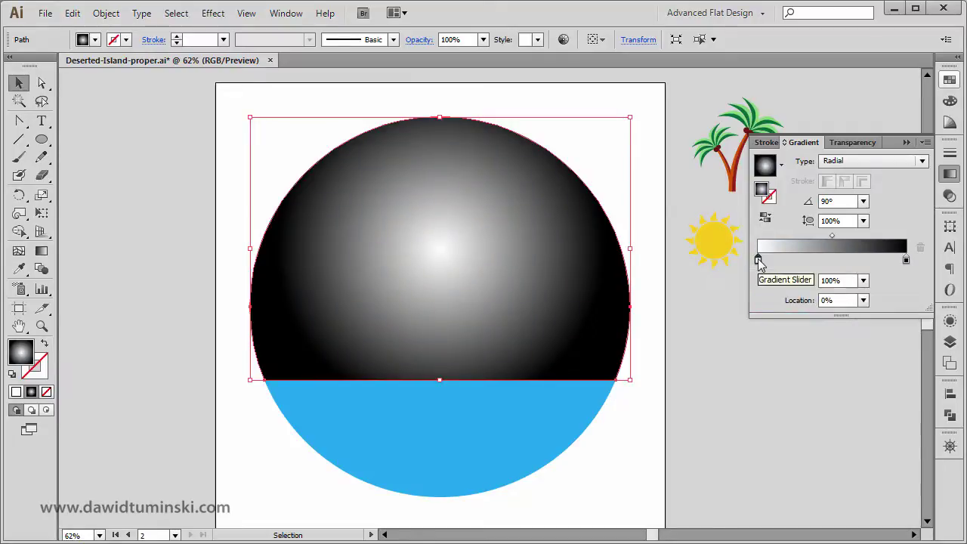
pyautogui.click(881, 165)
pyautogui.click(862, 178)
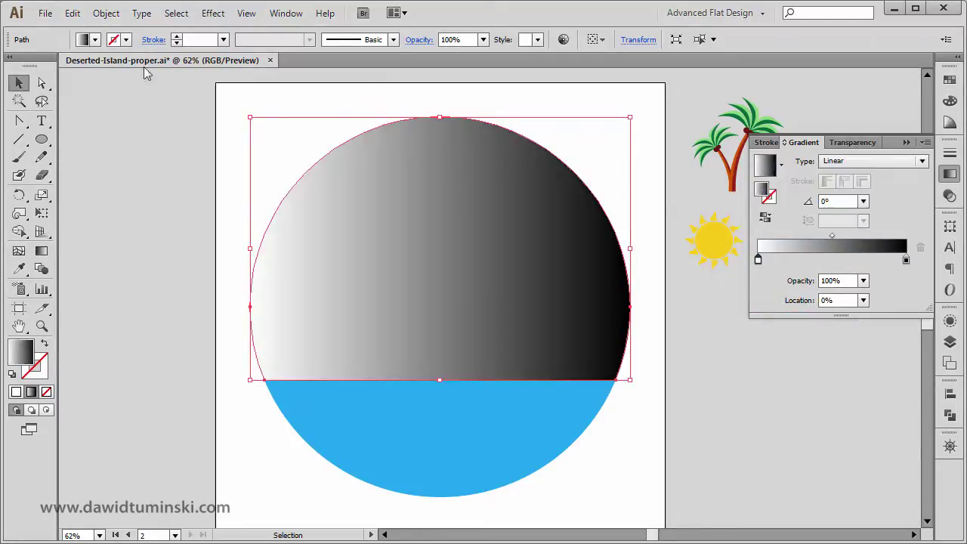
pyautogui.click(329, 85)
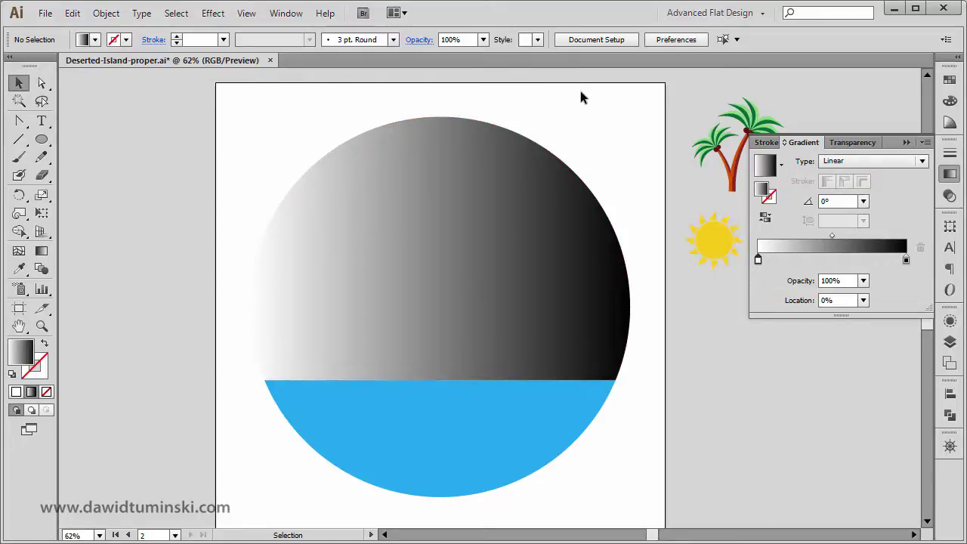
pyautogui.click(422, 189)
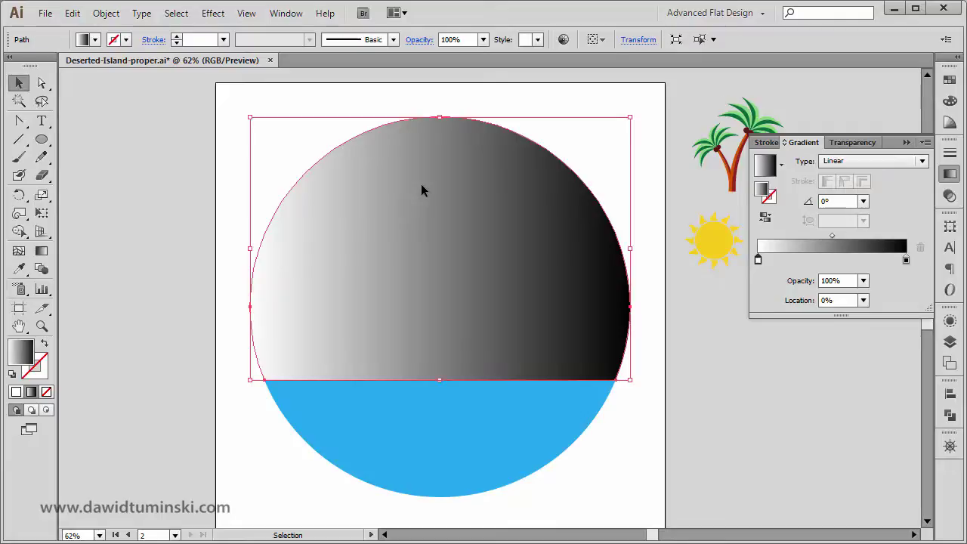
# Set the sky gradient's end stop to the medium blue swatch and its start stop to the pale blue swatch
pyautogui.doubleClick(906, 261)
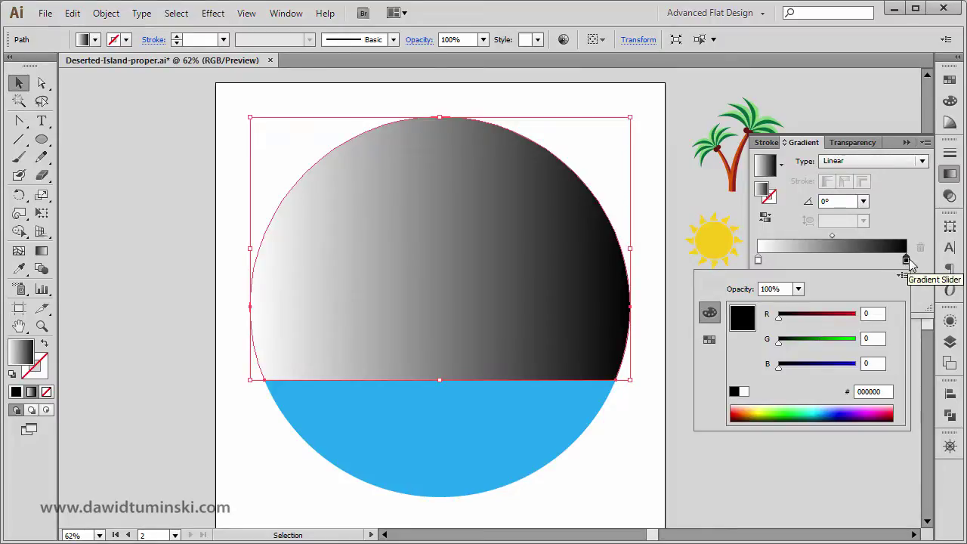
pyautogui.click(710, 340)
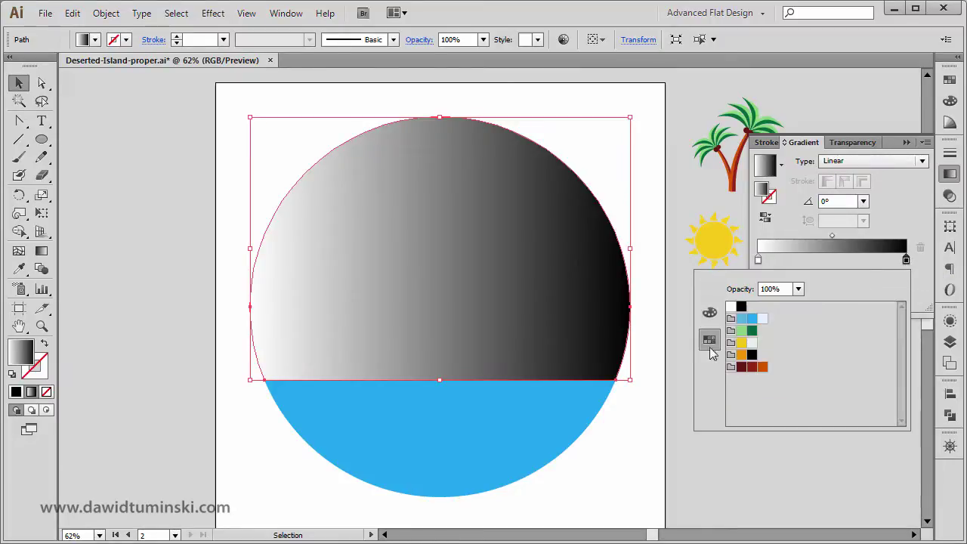
pyautogui.click(742, 318)
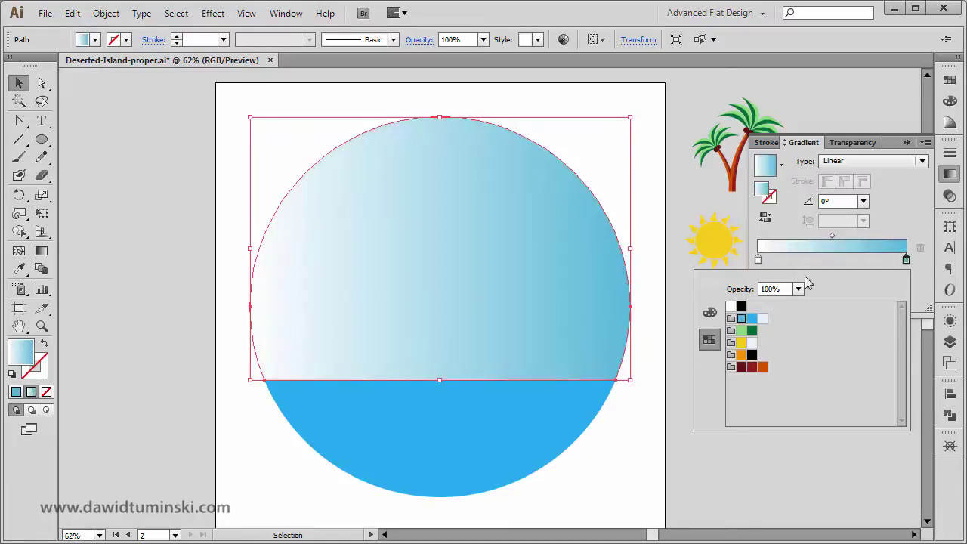
pyautogui.doubleClick(758, 259)
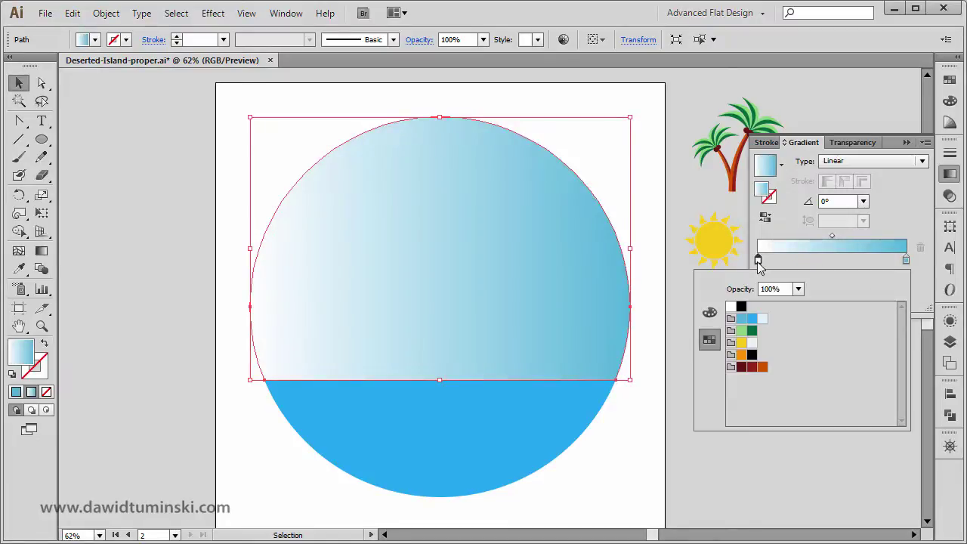
pyautogui.click(763, 320)
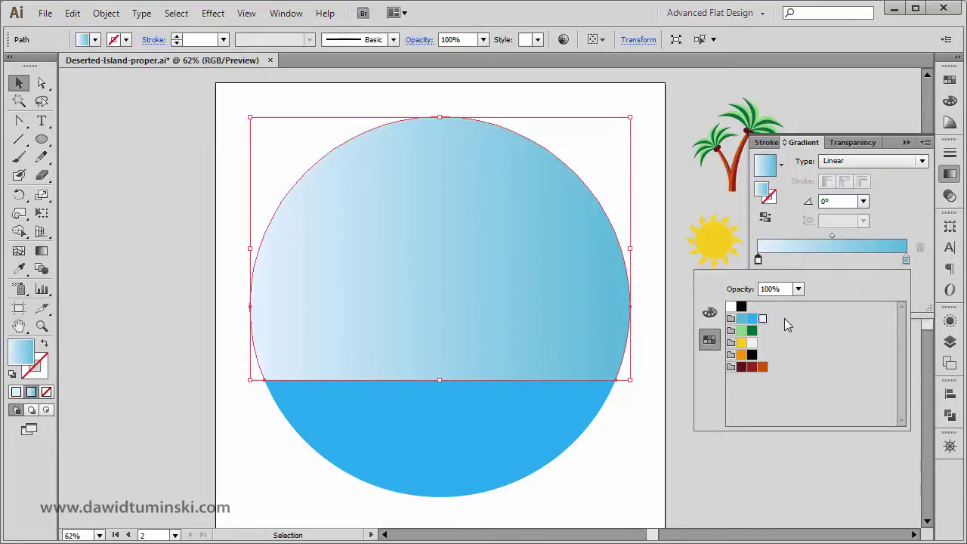
# Make the sky's gradient Radial and redraw it from the sky's upper-left area to near its lower-right corner
pyautogui.click(877, 160)
pyautogui.click(877, 160)
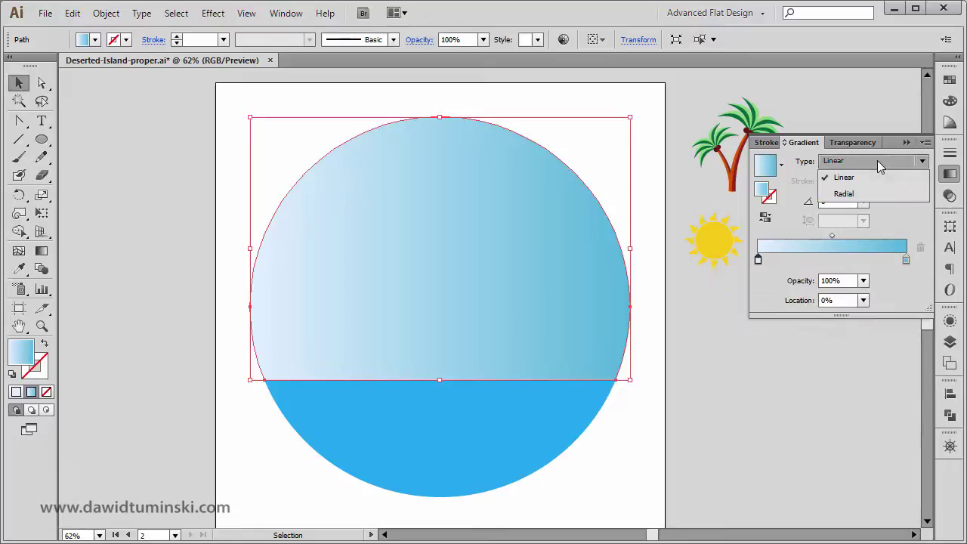
pyautogui.click(857, 195)
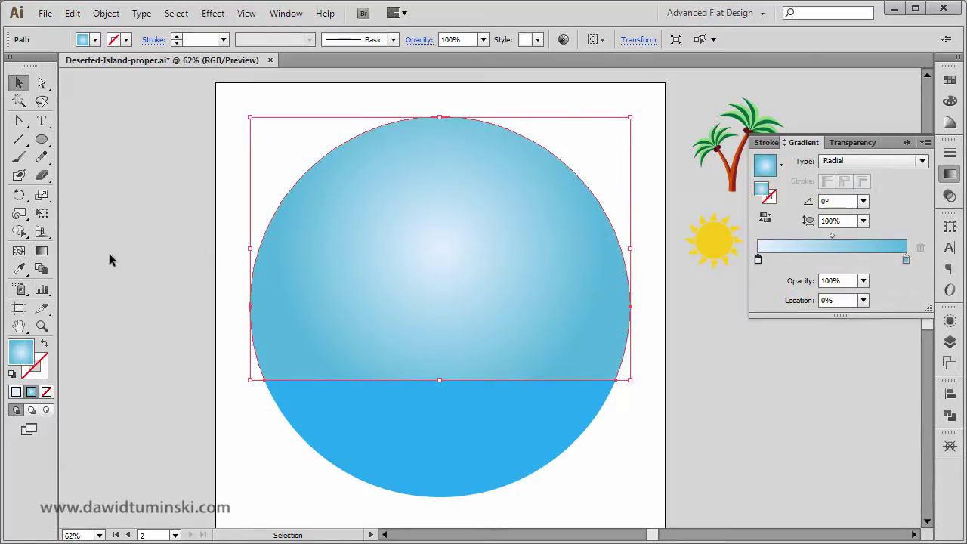
pyautogui.click(43, 252)
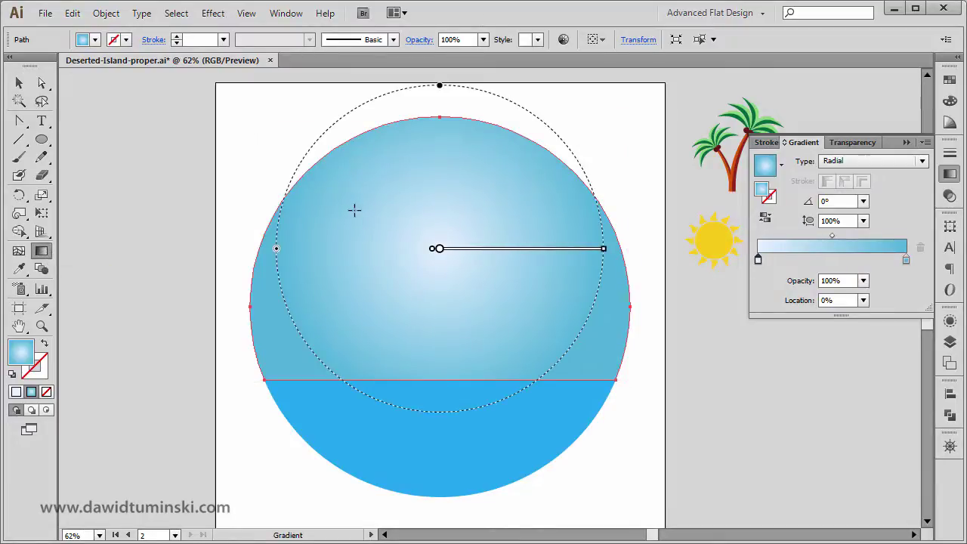
pyautogui.moveTo(371, 221); pyautogui.dragTo(609, 366)
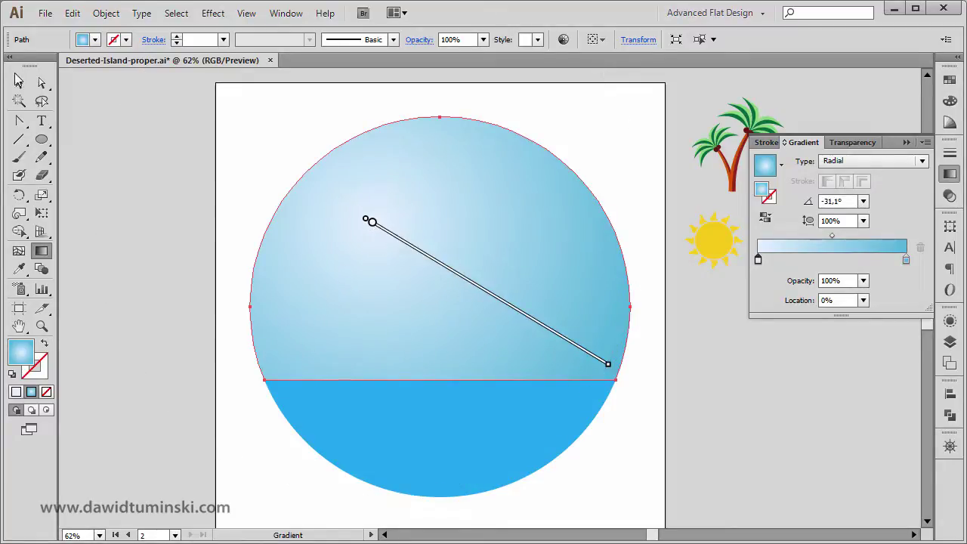
pyautogui.click(19, 82)
# Move the yellow sun onto the bright upper-left area of the sky and bring it to the front
pyautogui.moveTo(725, 299); pyautogui.dragTo(699, 287)
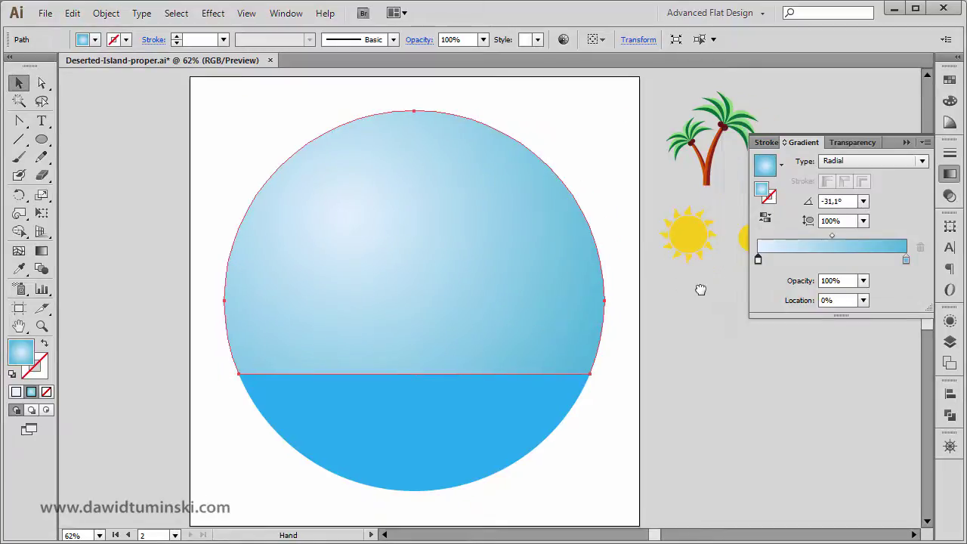
pyautogui.click(695, 284)
pyautogui.moveTo(691, 251); pyautogui.dragTo(656, 202)
pyautogui.moveTo(687, 238); pyautogui.dragTo(339, 216)
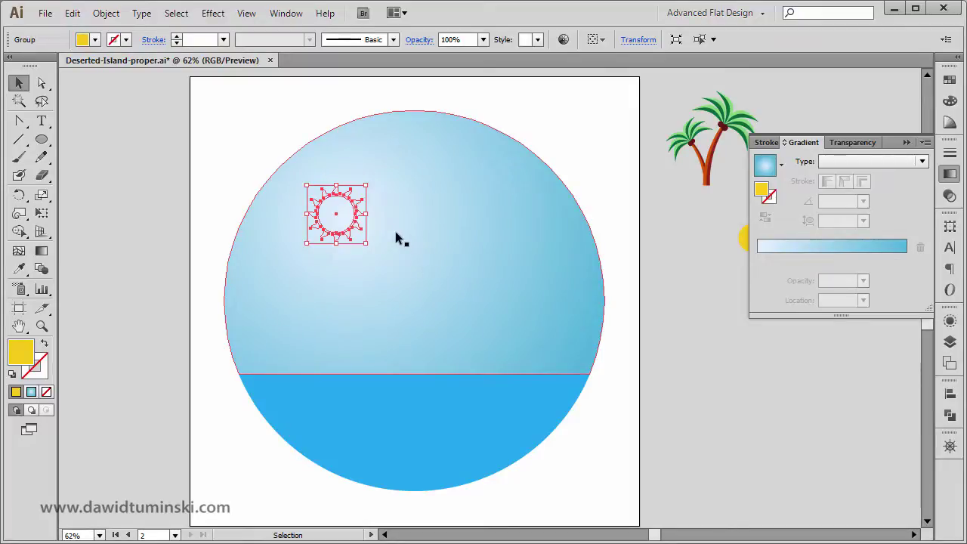
pyautogui.hotkey('ctrl', 'shift', ']')
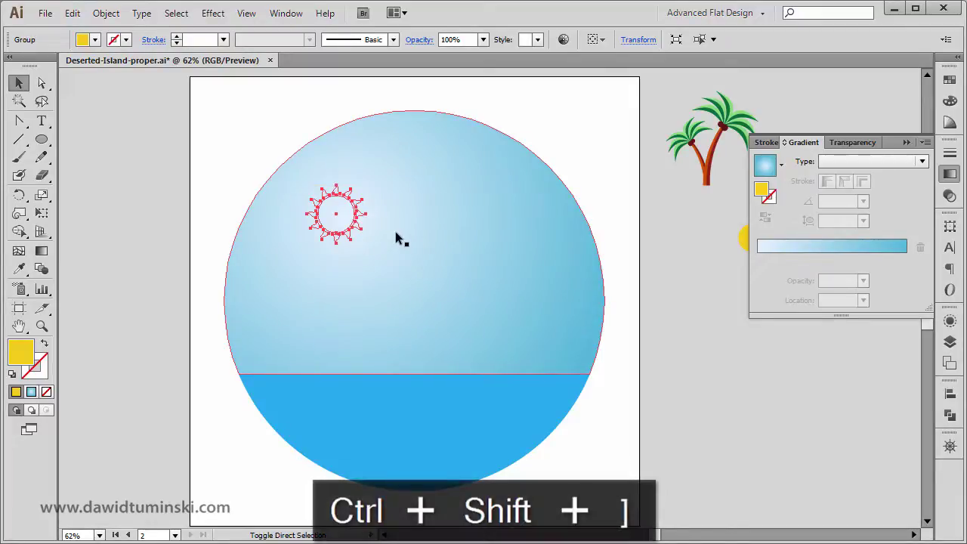
pyautogui.click(572, 114)
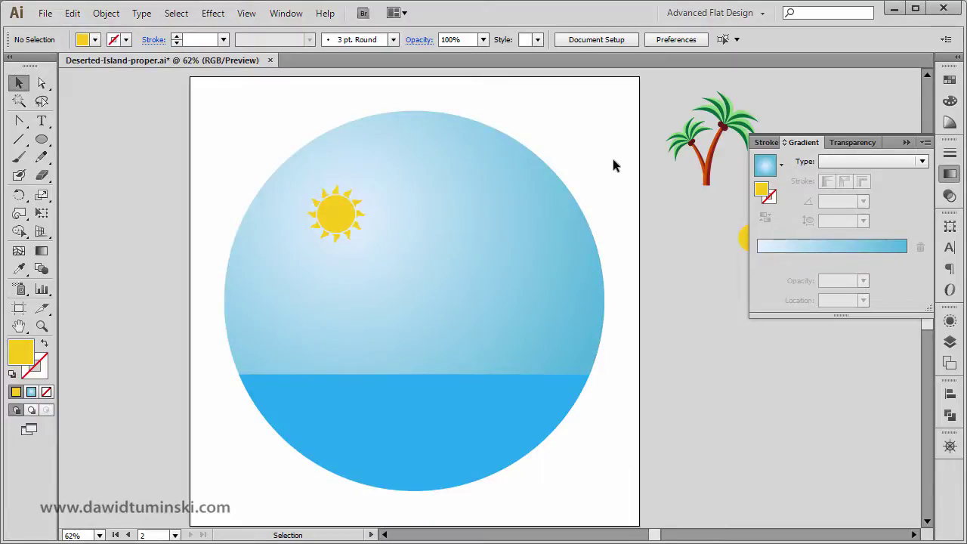
# Move the yellow cloud from beside the artboard into the upper-right area of the sky
pyautogui.moveTo(612, 164); pyautogui.dragTo(561, 153)
pyautogui.moveTo(710, 237); pyautogui.dragTo(422, 204)
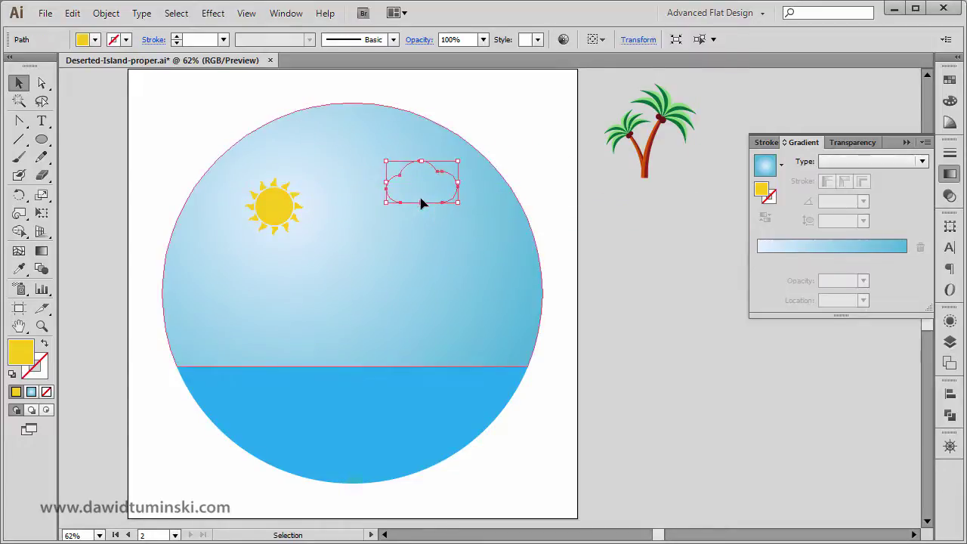
pyautogui.press('ctrl')
pyautogui.click(586, 235)
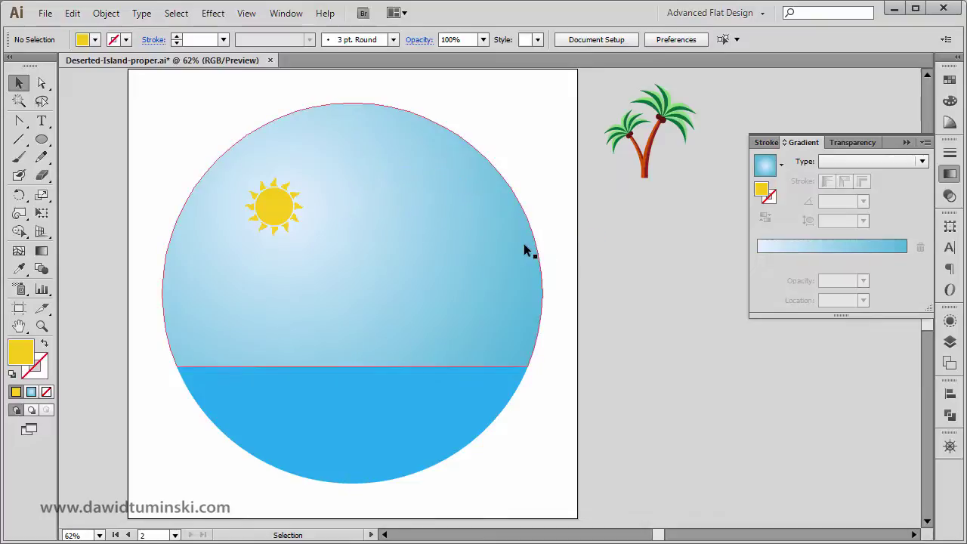
# Send the sky segment to the back of the stacking order, behind the cloud
pyautogui.click(524, 245)
pyautogui.press('space')
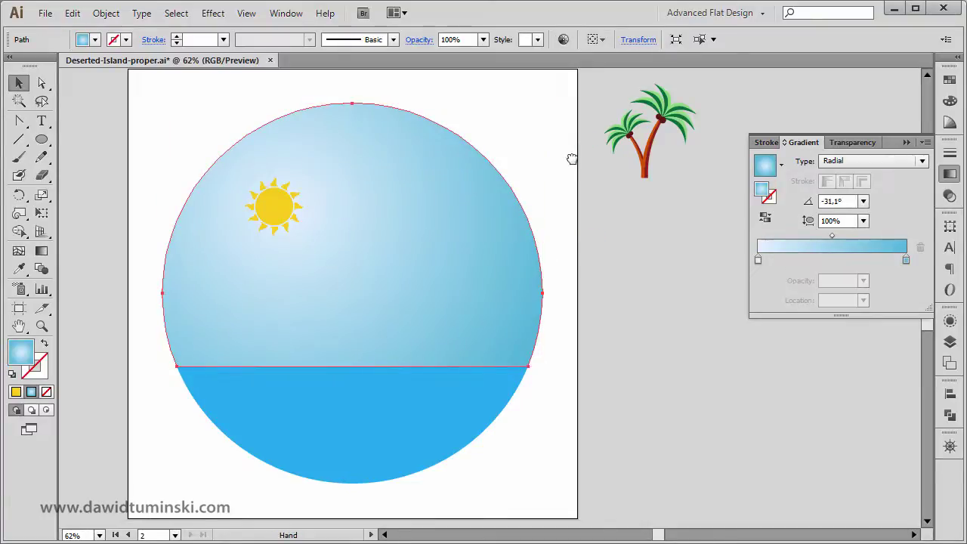
pyautogui.moveTo(571, 159); pyautogui.dragTo(606, 183)
pyautogui.hotkey('ctrl', 'shift', '[')
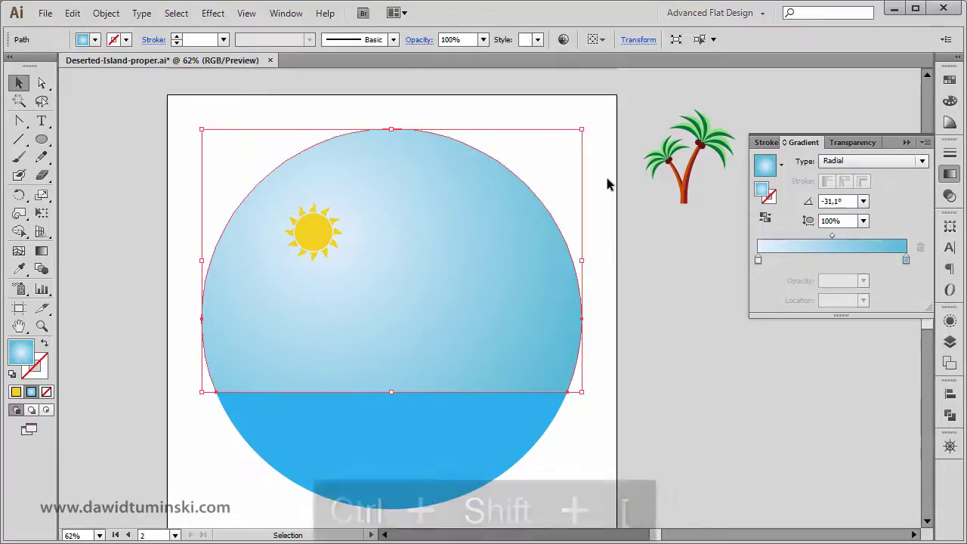
pyautogui.press('a')
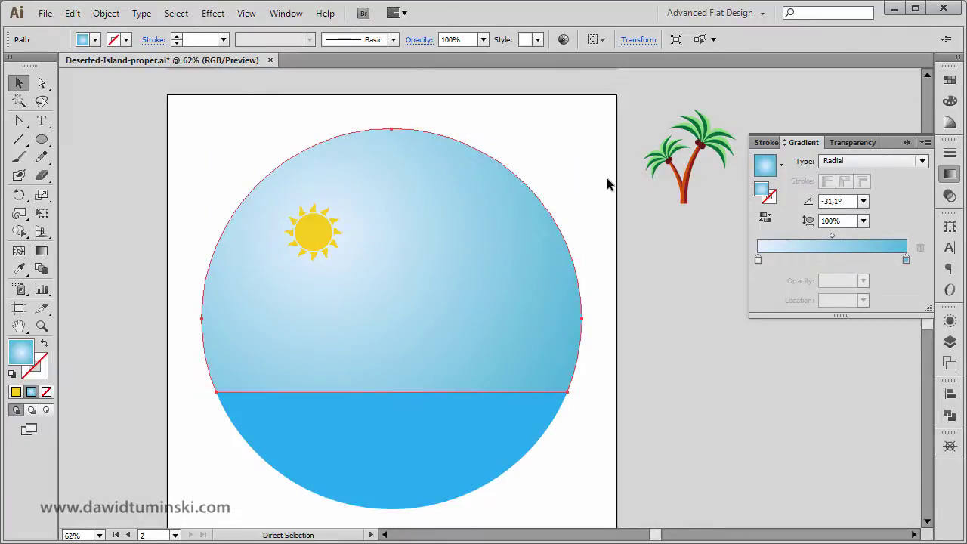
pyautogui.hotkey('ctrl', 'z')
pyautogui.press('v')
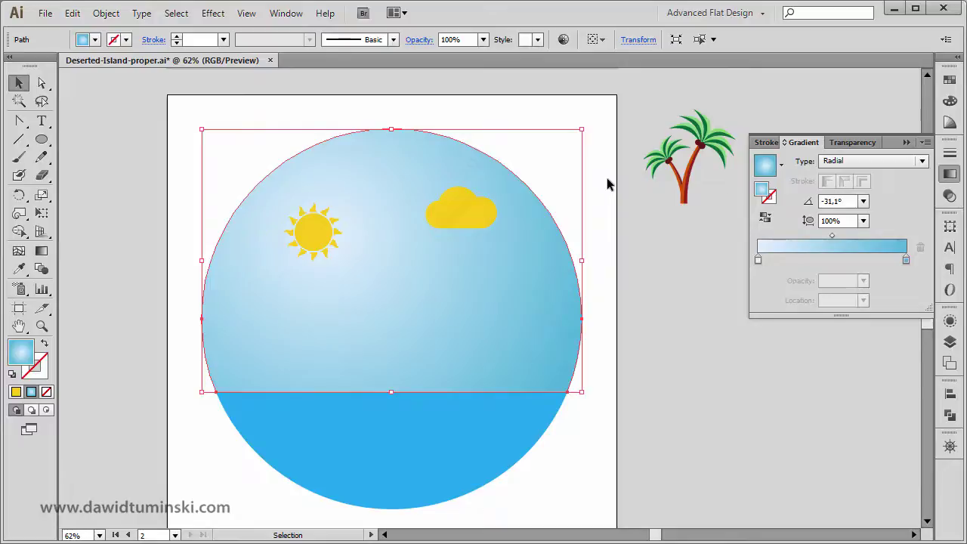
pyautogui.click(606, 178)
# Fill the cloud with the off-white swatch from the yellow color group
pyautogui.click(452, 200)
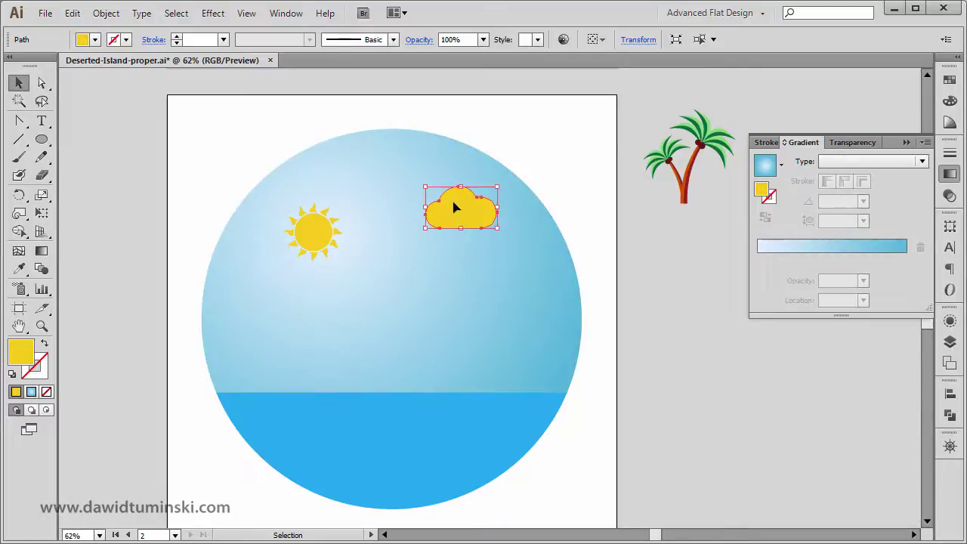
pyautogui.click(950, 101)
pyautogui.click(950, 79)
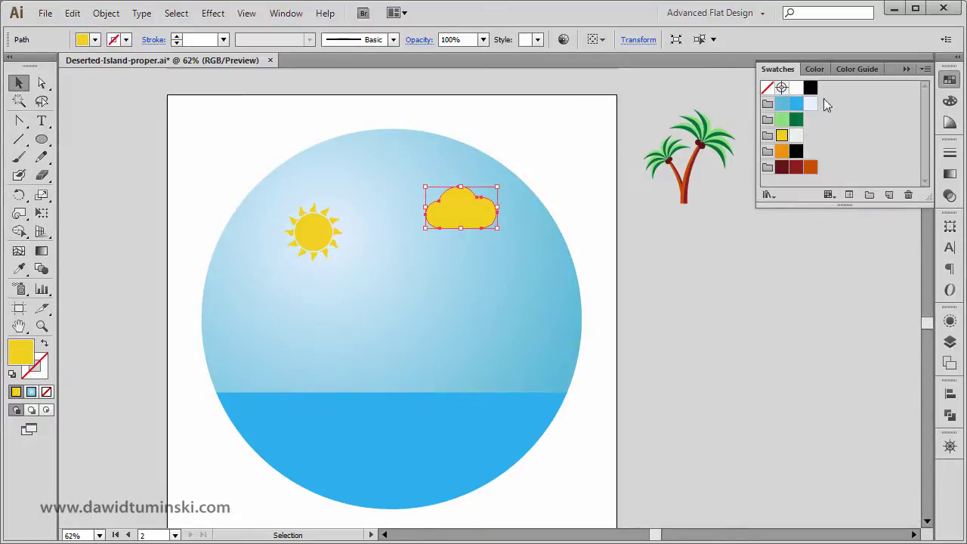
pyautogui.click(797, 136)
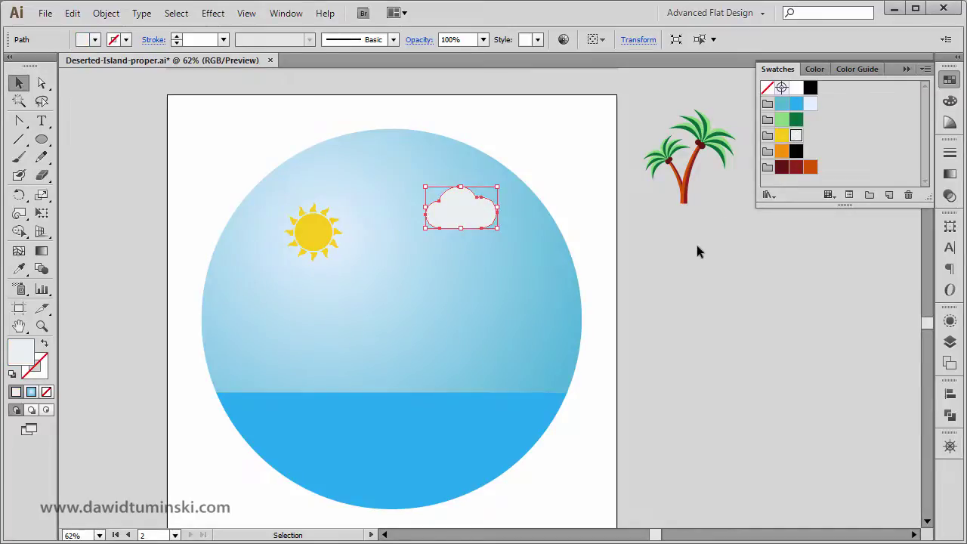
pyautogui.click(586, 290)
# Scale the cloud down and place a smaller copy of it below and left of the sun
pyautogui.click(466, 220)
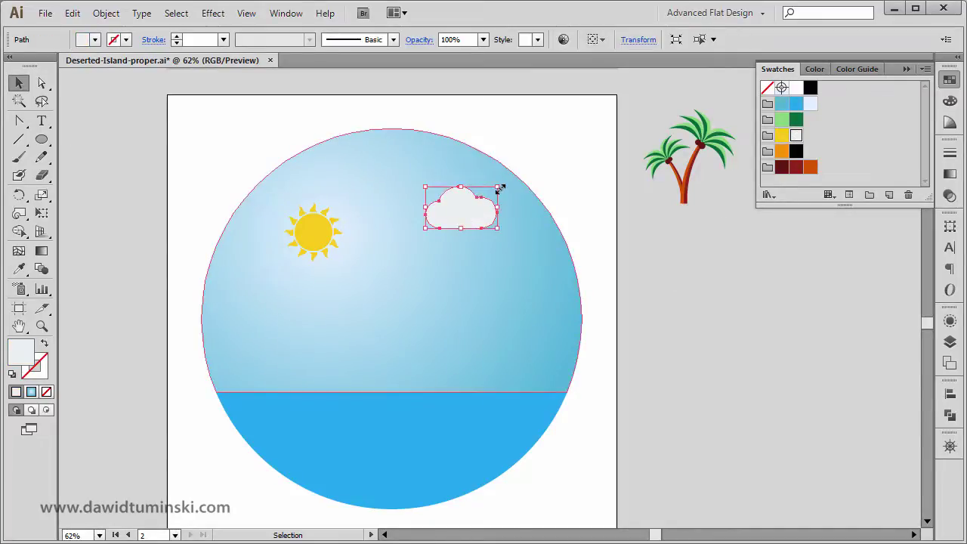
pyautogui.moveTo(498, 188); pyautogui.dragTo(247, 273)
pyautogui.click(594, 335)
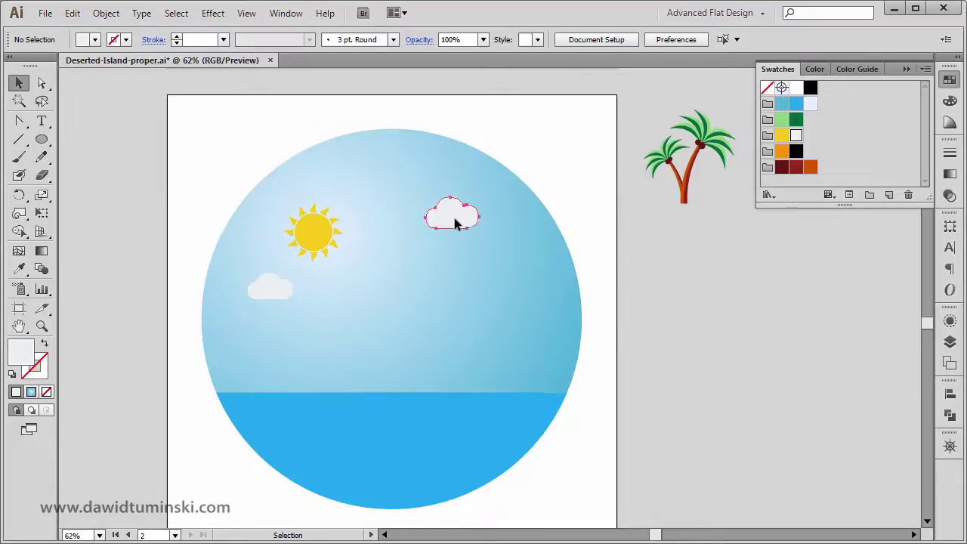
# Duplicate the larger cloud toward the right side of the sky and shift the original up and left
pyautogui.keyDown('alt'); pyautogui.moveTo(454, 222); pyautogui.dragTo(491, 270); pyautogui.keyUp('alt')
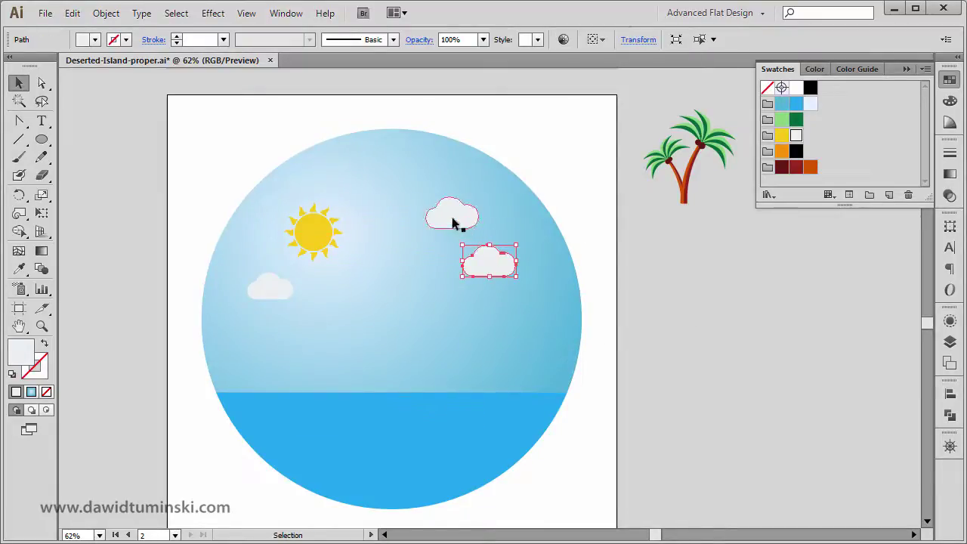
pyautogui.moveTo(455, 218); pyautogui.dragTo(415, 208)
pyautogui.click(737, 294)
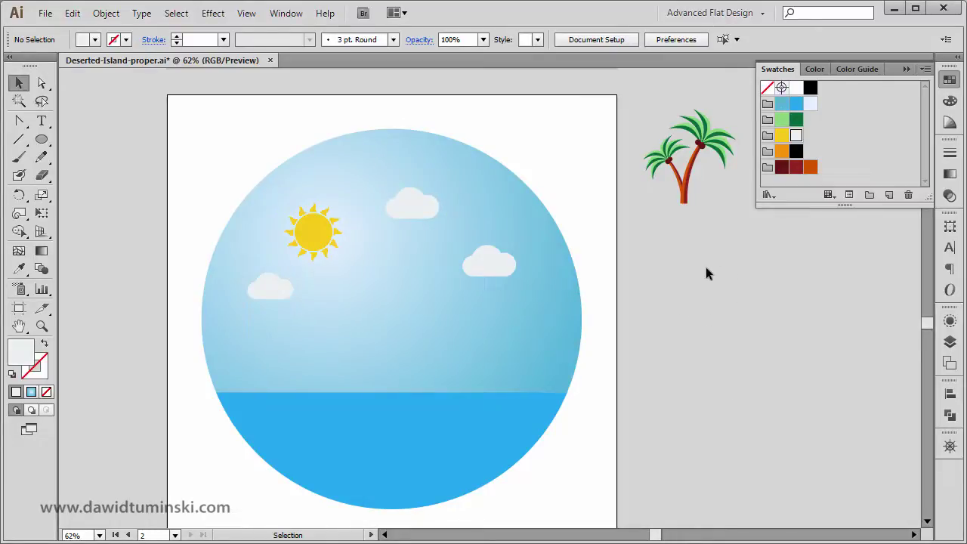
# Examine the island, palm trees and waterline in the finished illustration on the upper artboard
pyautogui.press('space')
pyautogui.moveTo(702, 323); pyautogui.dragTo(712, 305)
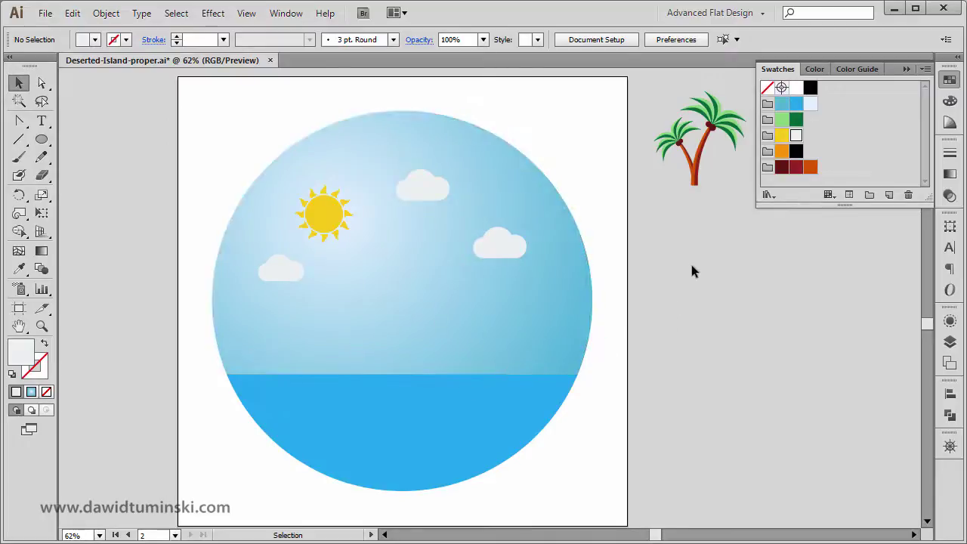
pyautogui.scroll(10, 669, 114)
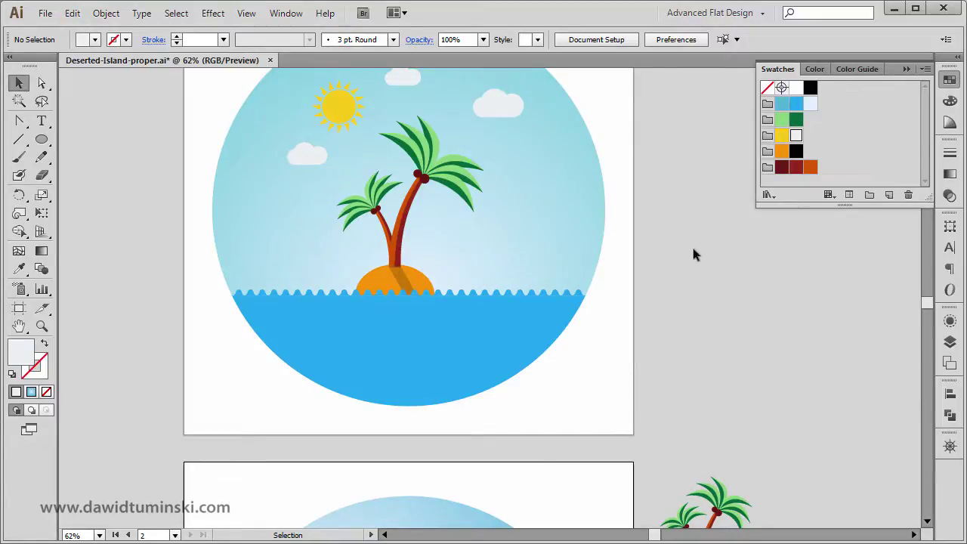
pyautogui.press('space')
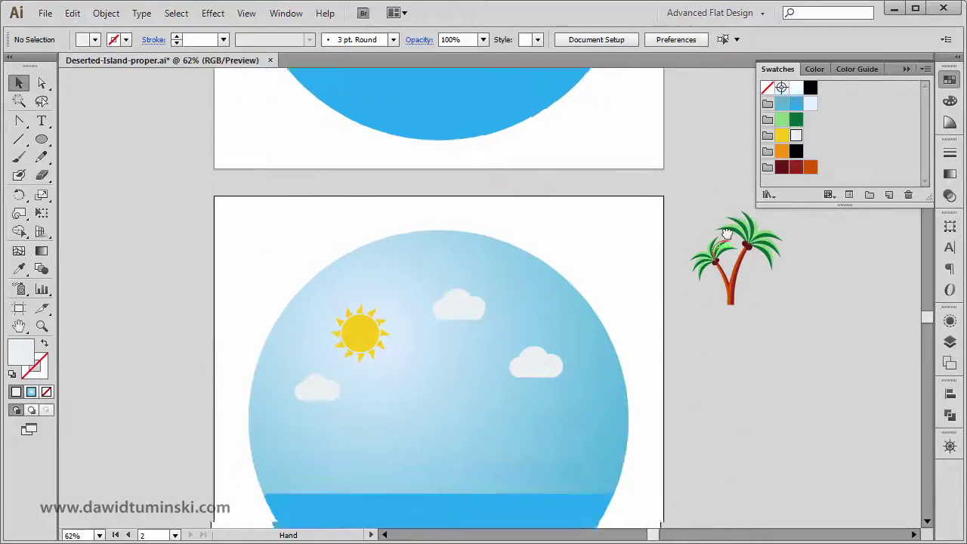